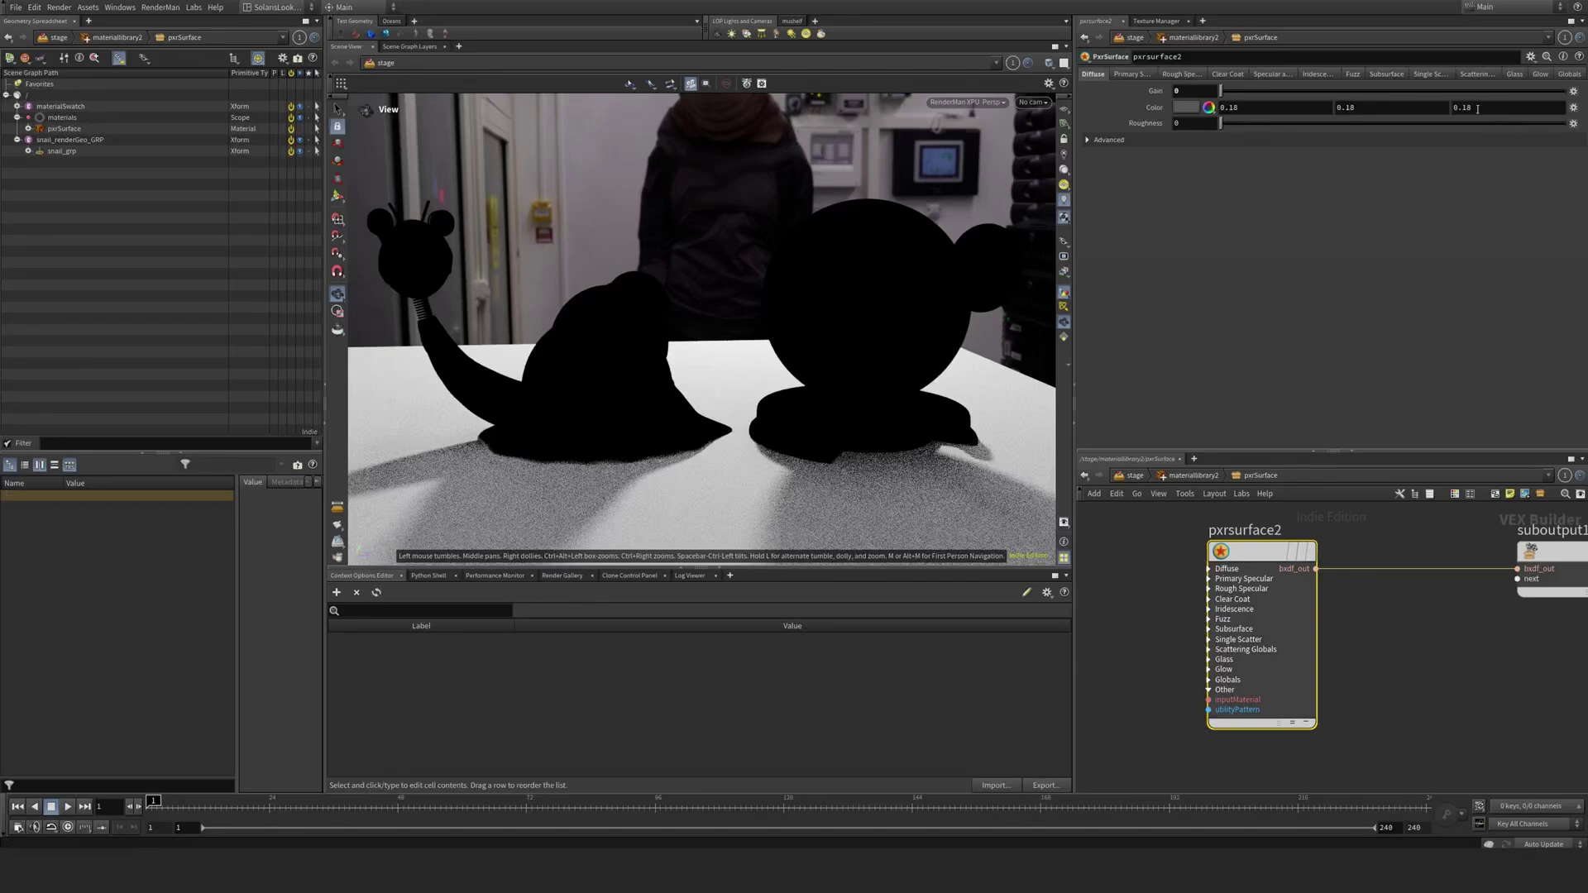
# On pxrsurface2's Glass tab, set Refraction Gain and Reflection Gain both to 1
pyautogui.click(1516, 74)
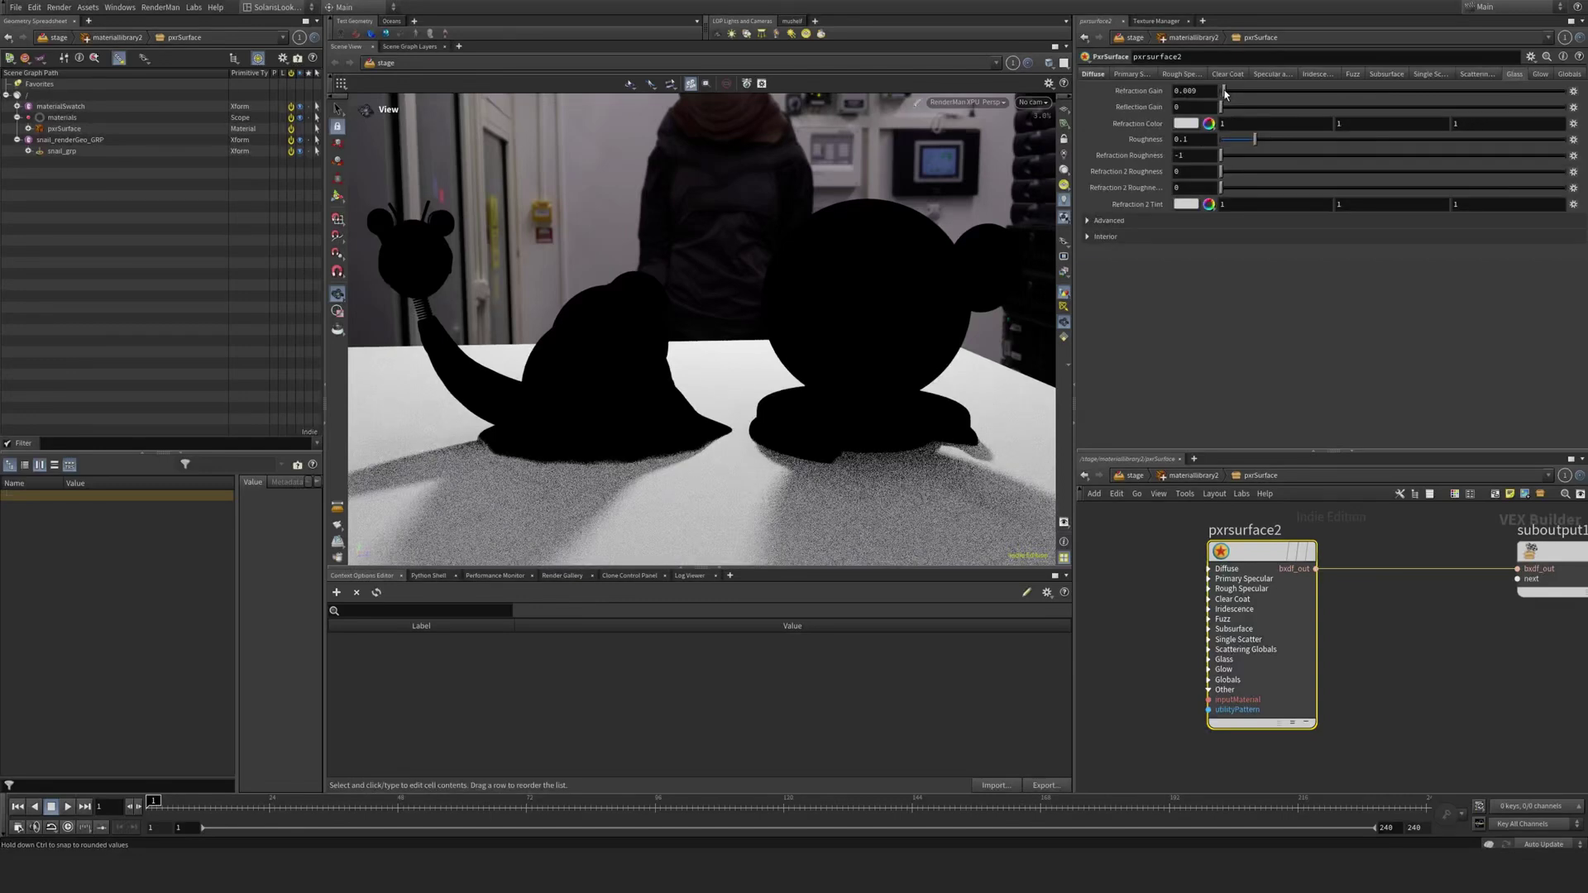
pyautogui.moveTo(1222, 91); pyautogui.dragTo(1564, 91)
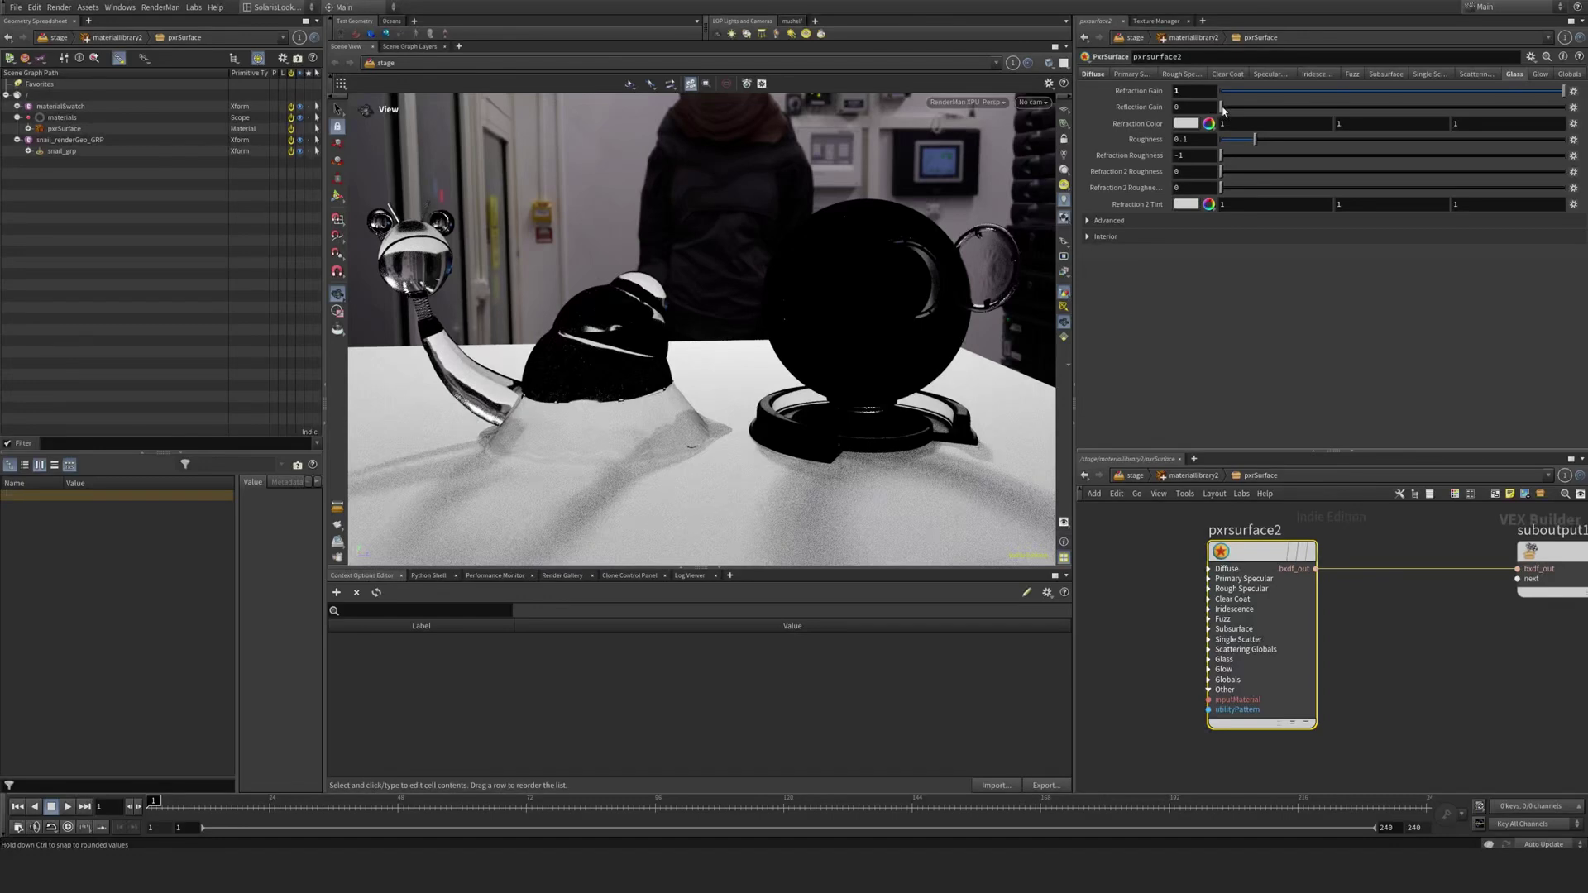
pyautogui.moveTo(1224, 110); pyautogui.dragTo(1563, 110)
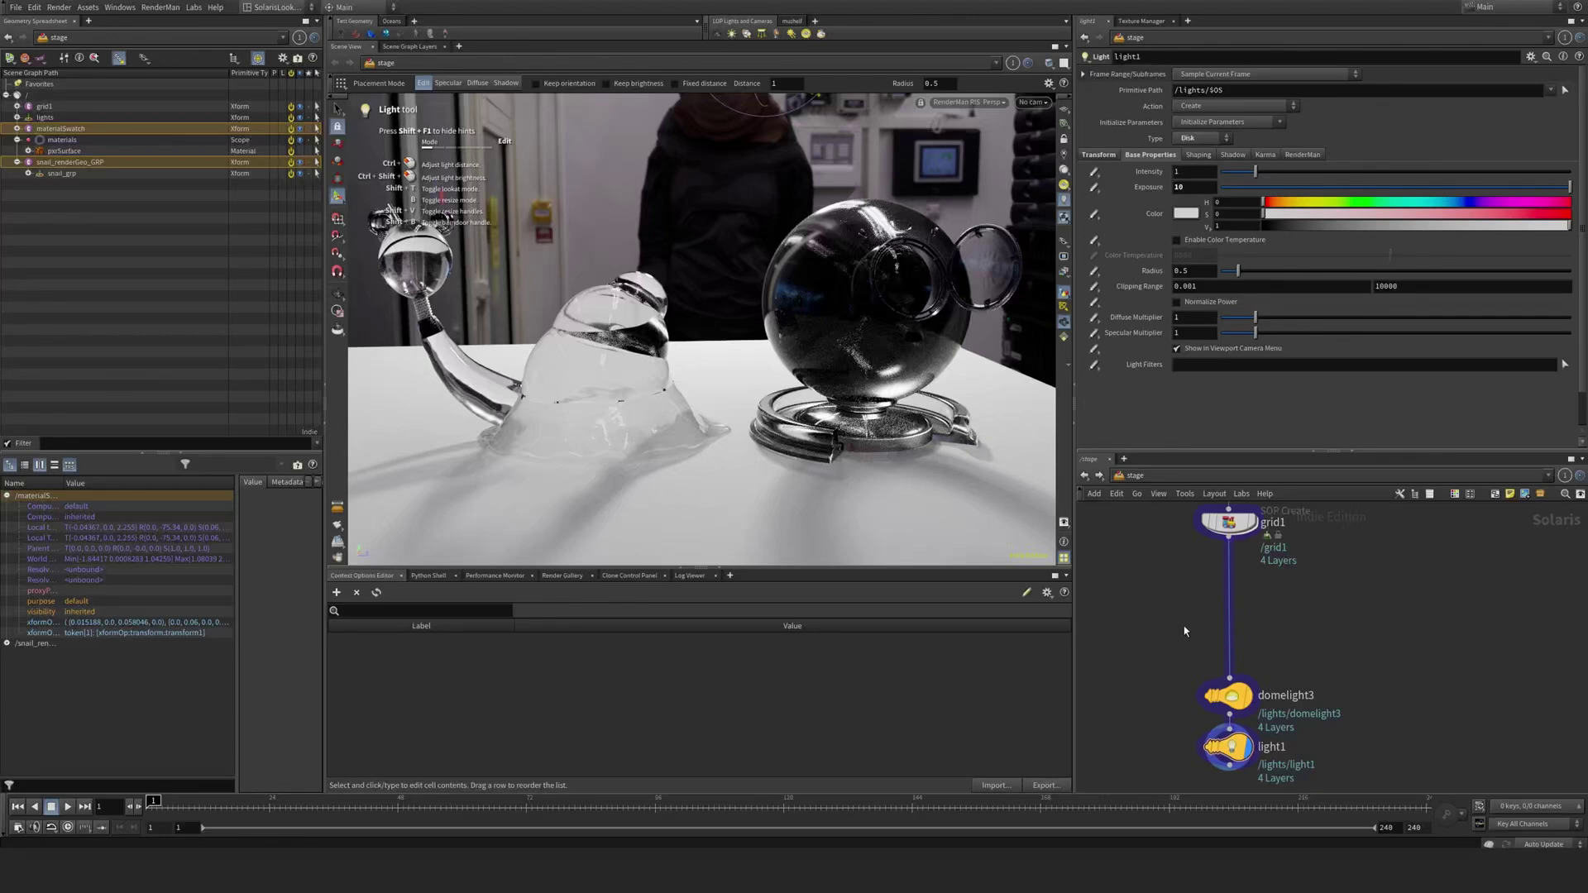
# Drop a Render Geometry Settings node onto the wire below grid1 and name it shaderball
pyautogui.press('Tab')
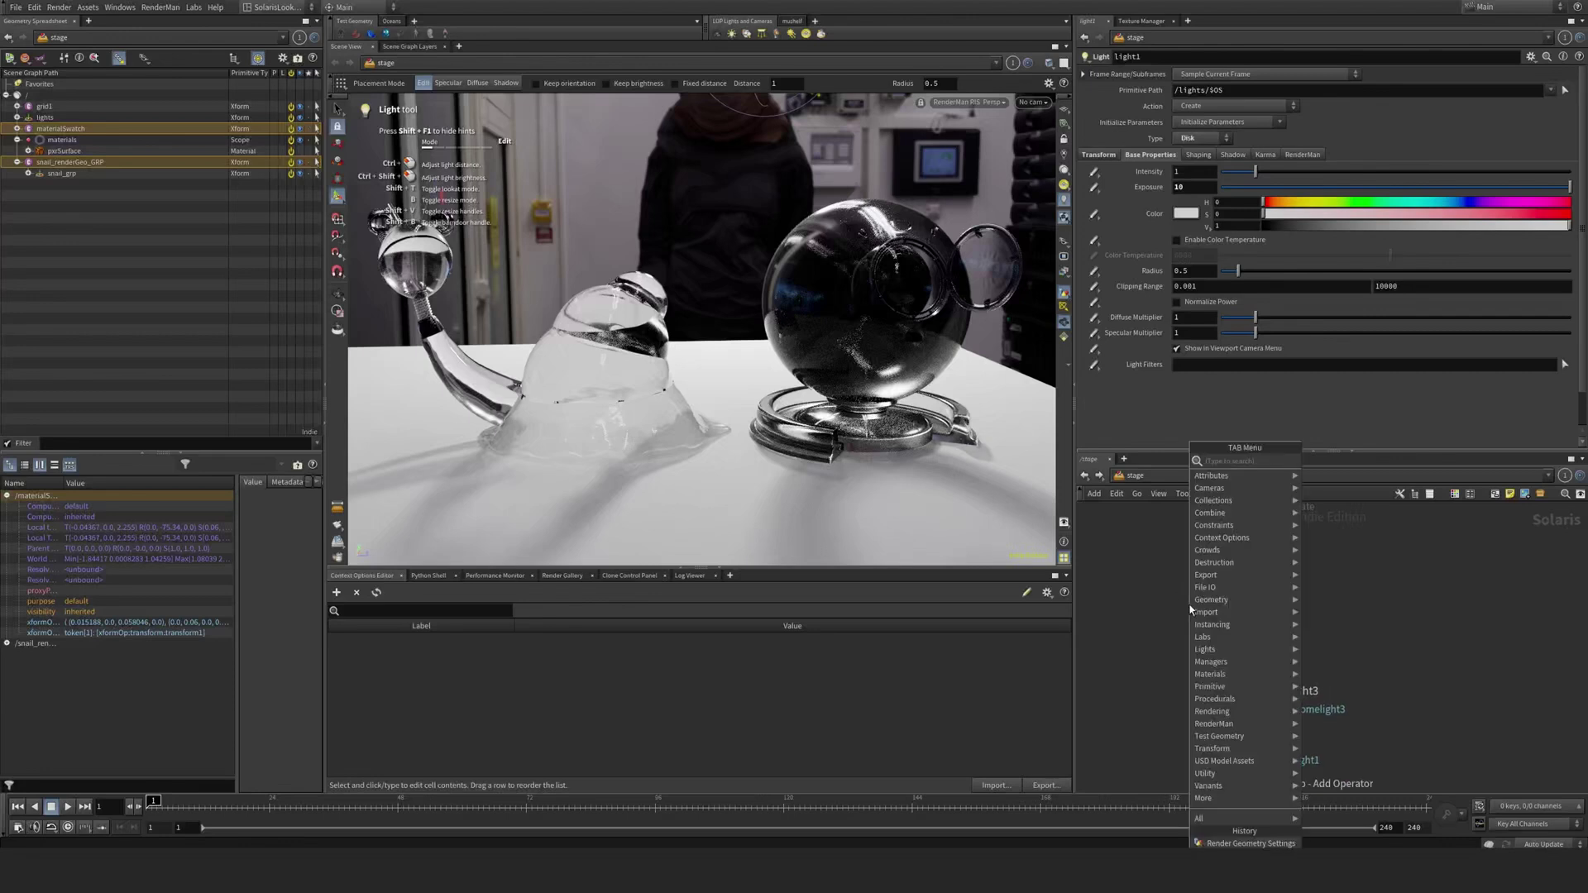
pyautogui.write('light')
pyautogui.press('Return')
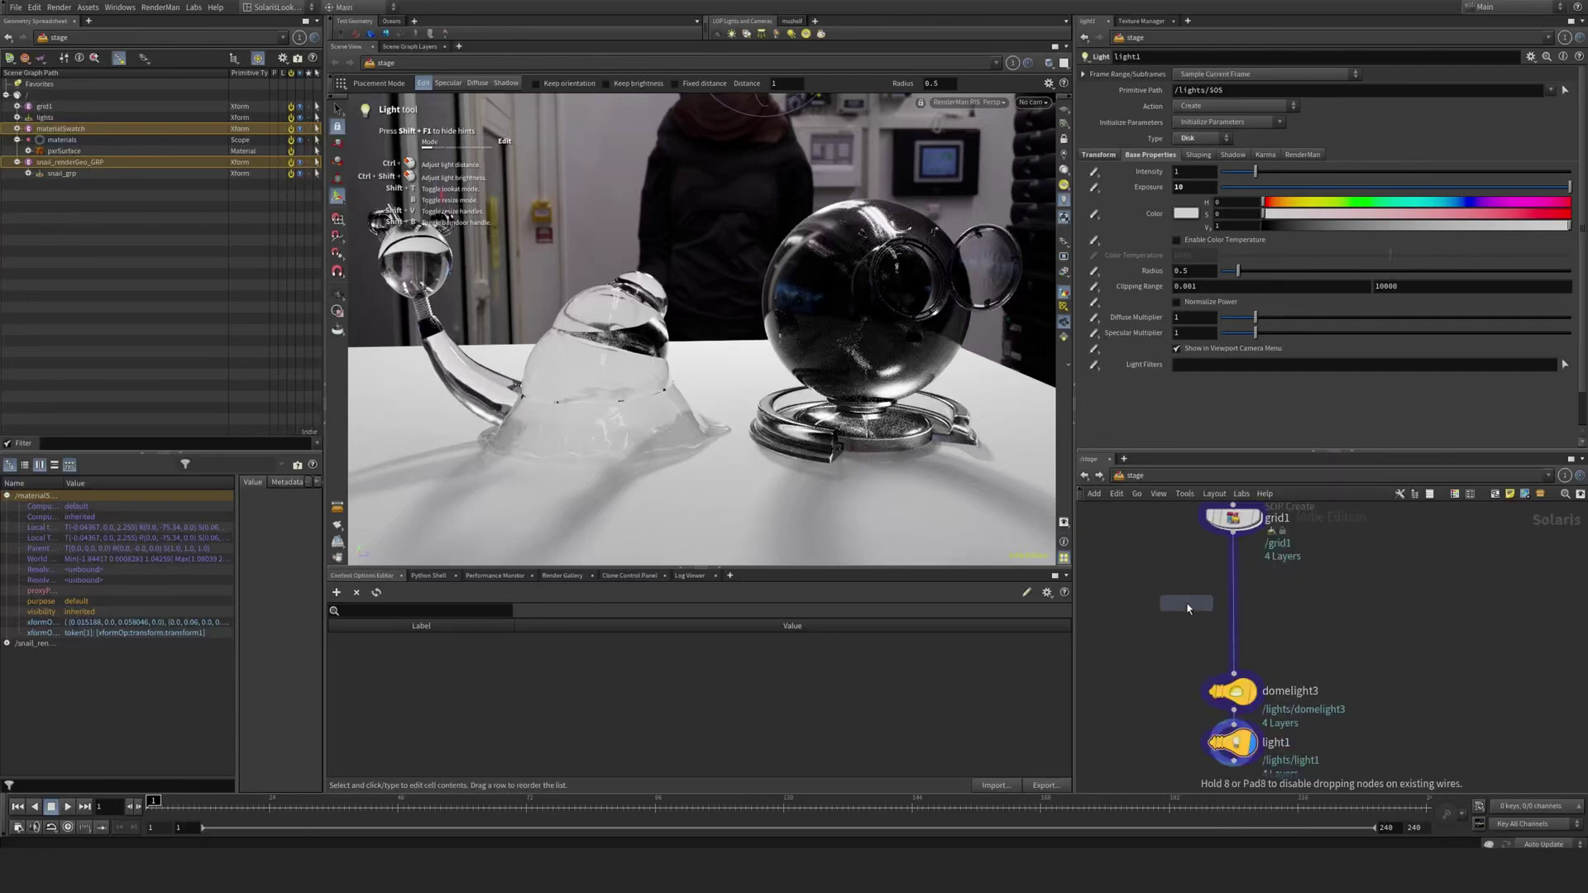
pyautogui.click(1233, 590)
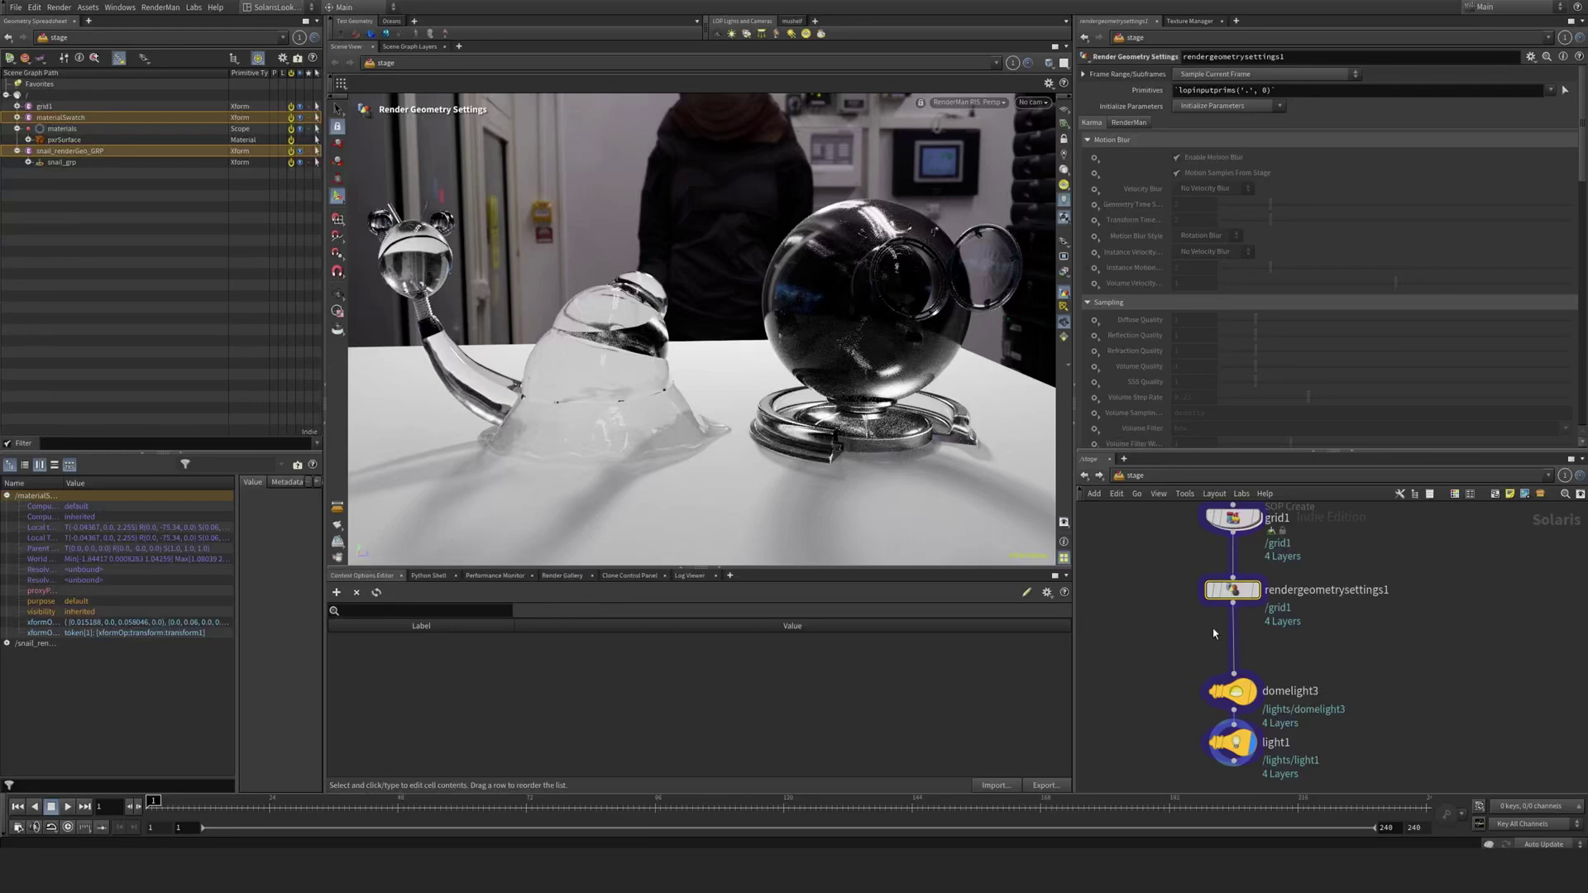
pyautogui.press('F2')
pyautogui.write('shaderball')
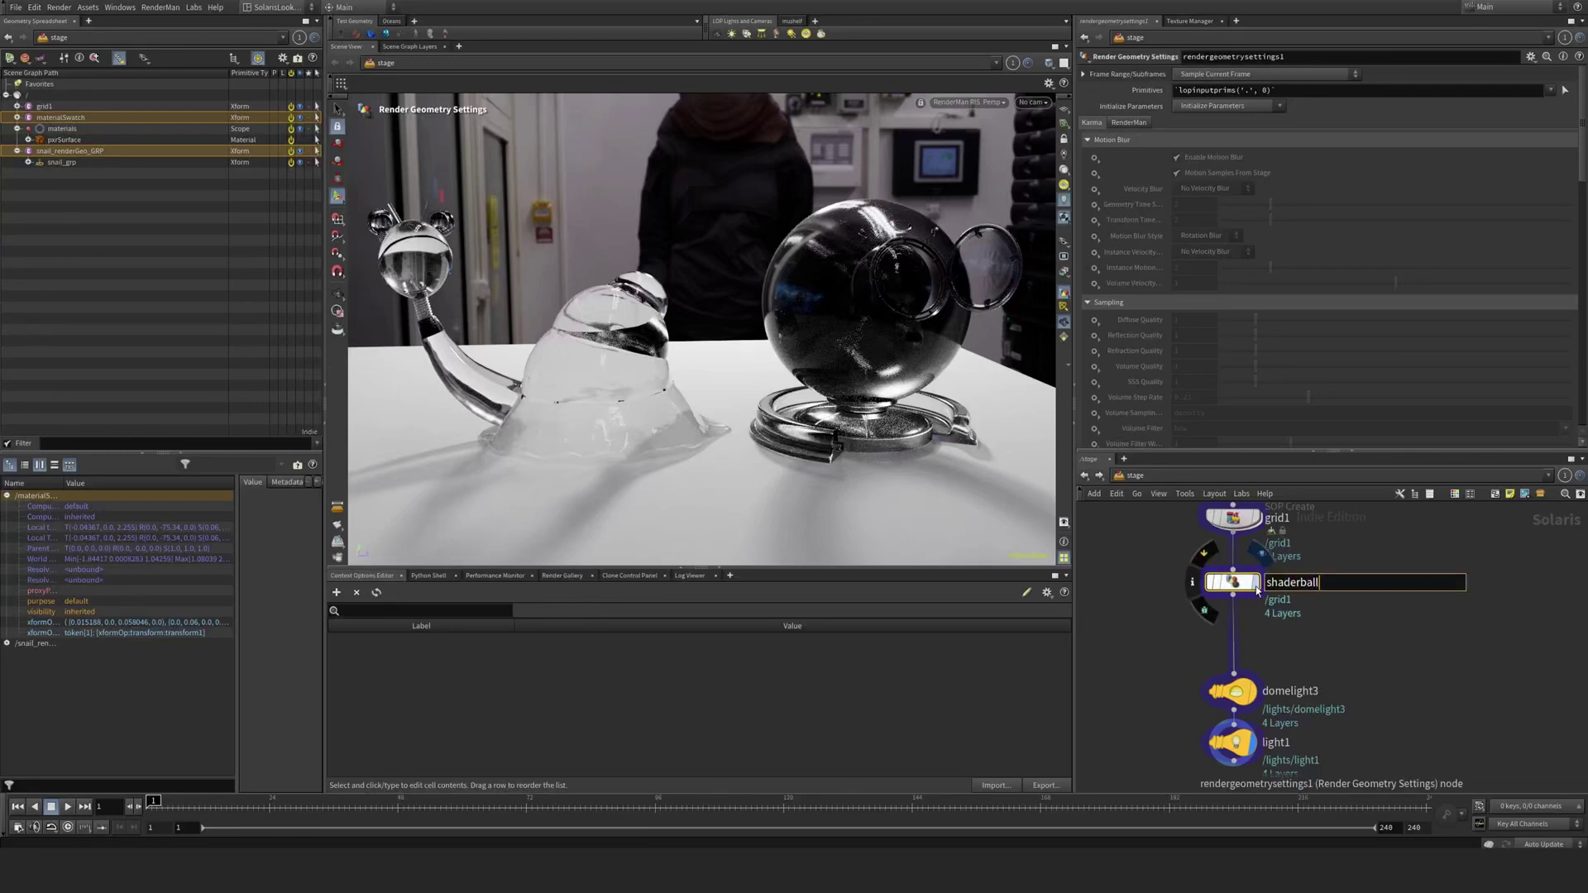
pyautogui.press('Return')
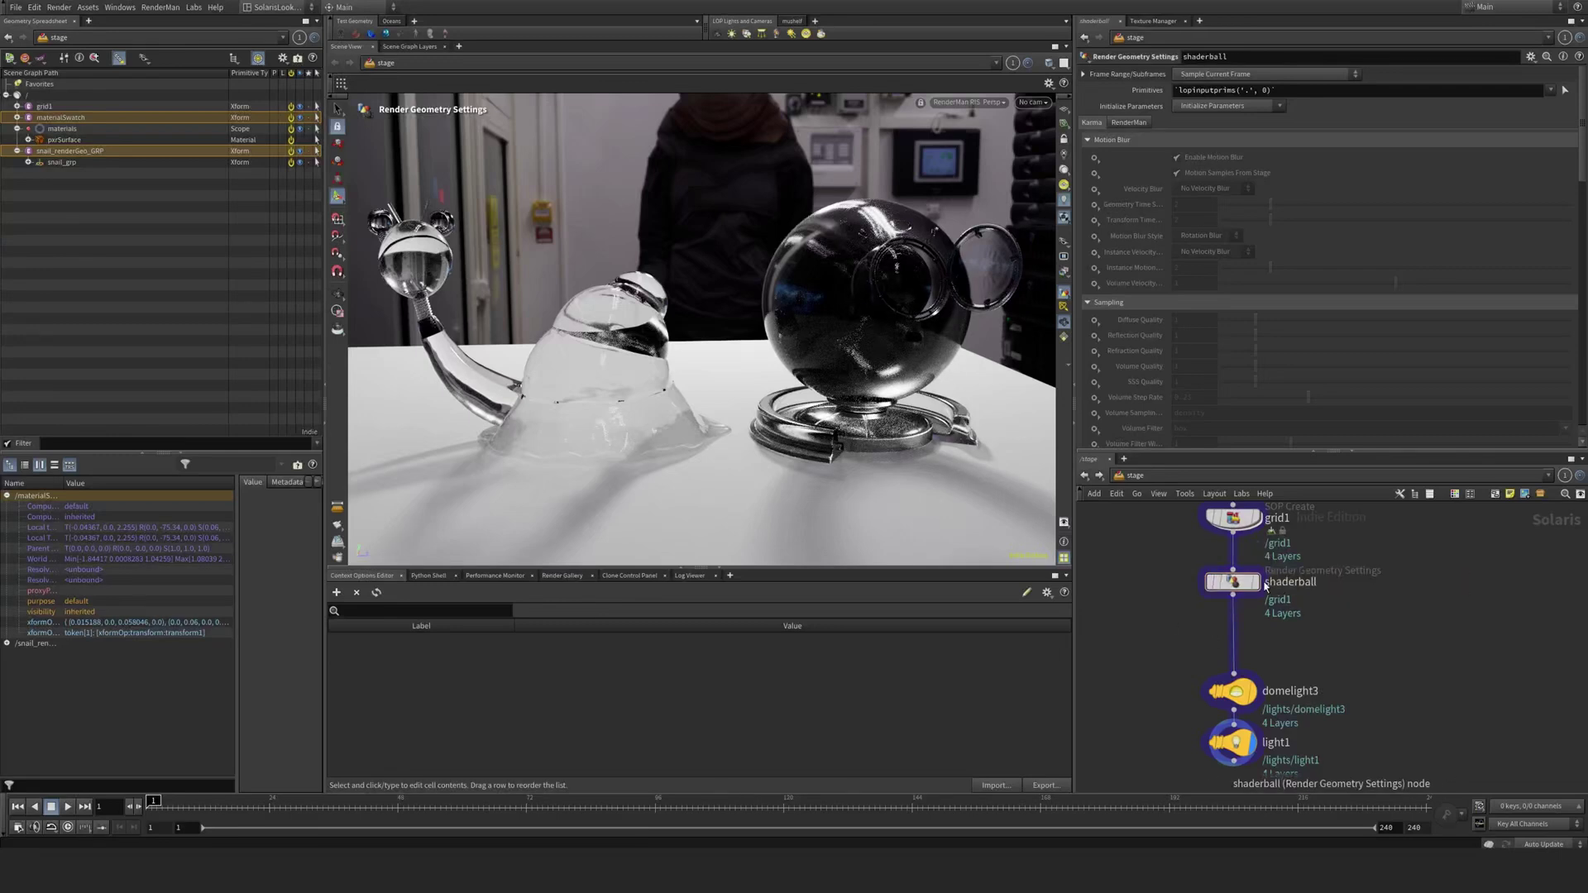
# Point the shaderball node's Primitives at /materialSwatch/**
pyautogui.click(387, 355)
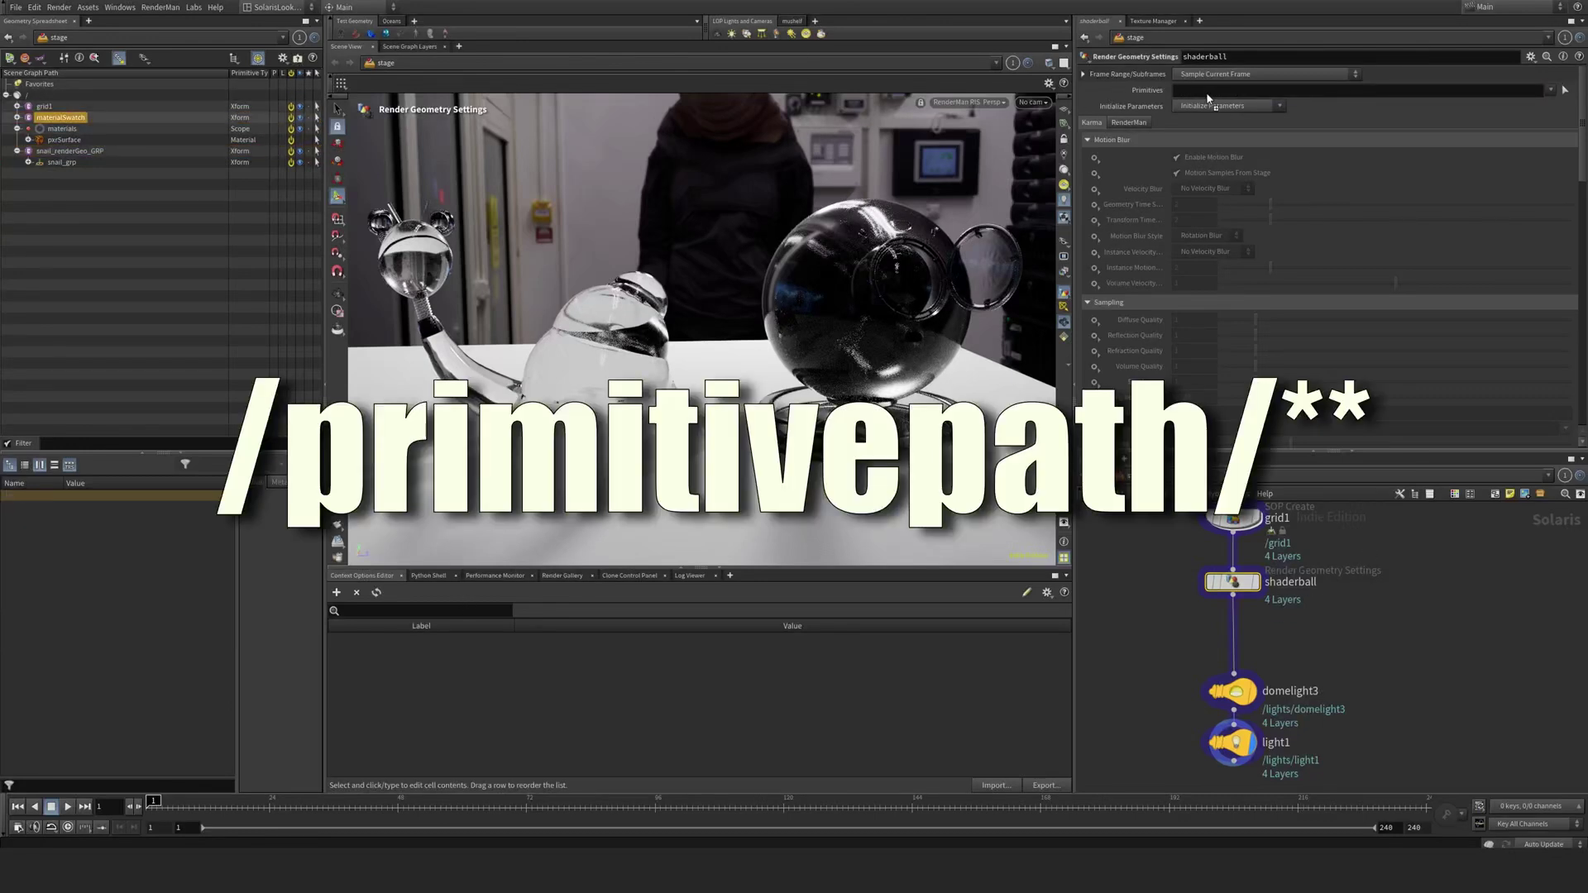
pyautogui.click(1188, 93)
pyautogui.write('/materialSwatch/**')
pyautogui.press('Return')
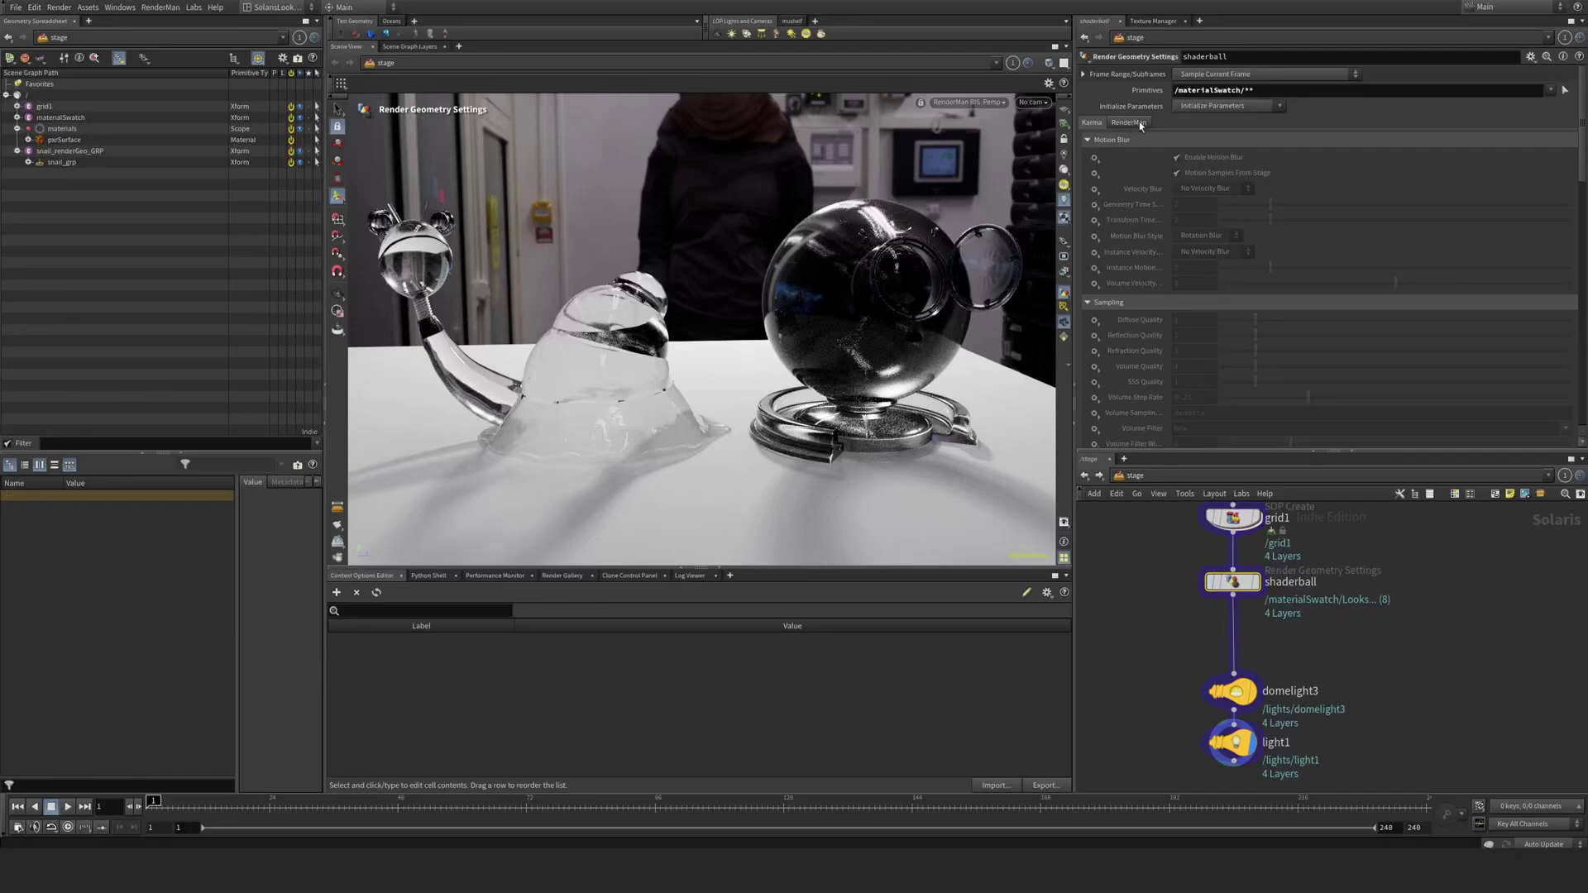
# Enable RenderMan Trace overrides for Max Diffuse Depth 1 and Max Specular Depth 2
pyautogui.click(1140, 122)
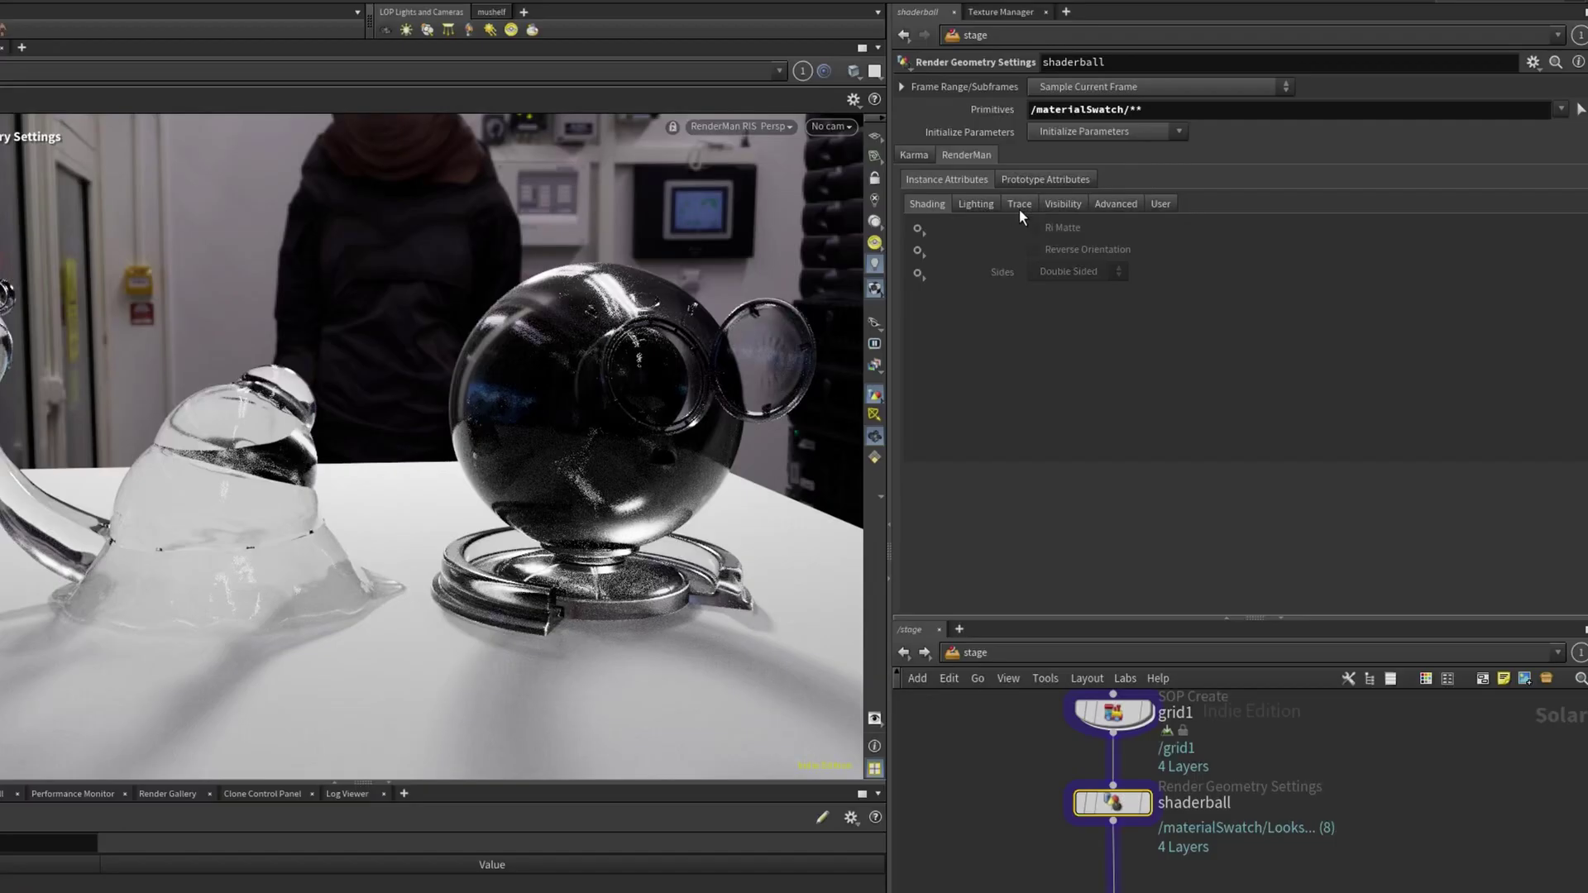
pyautogui.click(1167, 157)
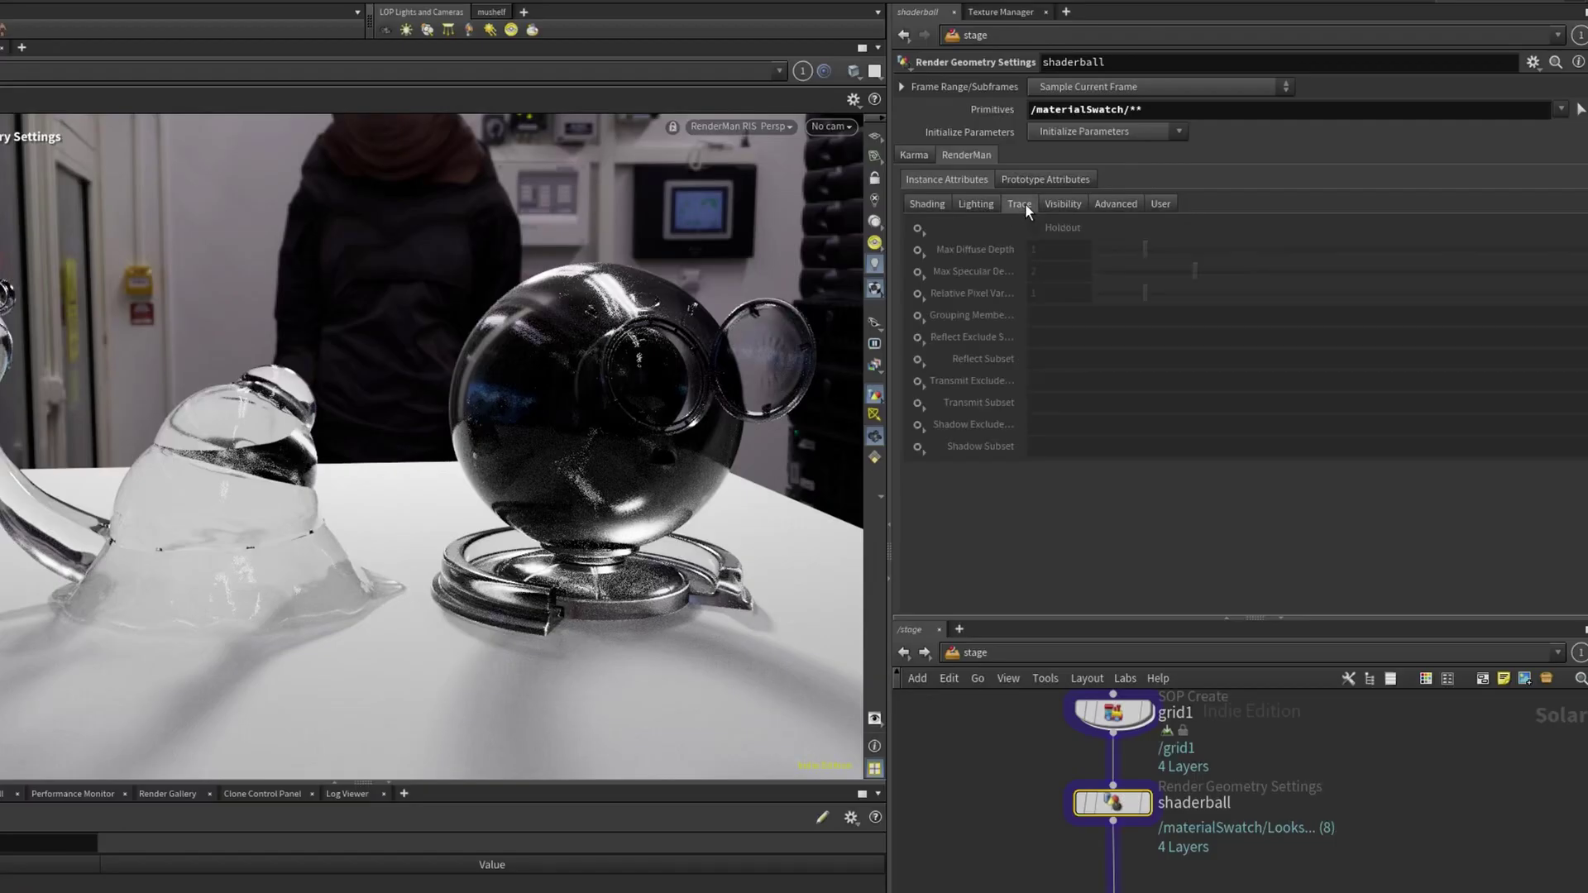
pyautogui.click(924, 246)
pyautogui.click(941, 265)
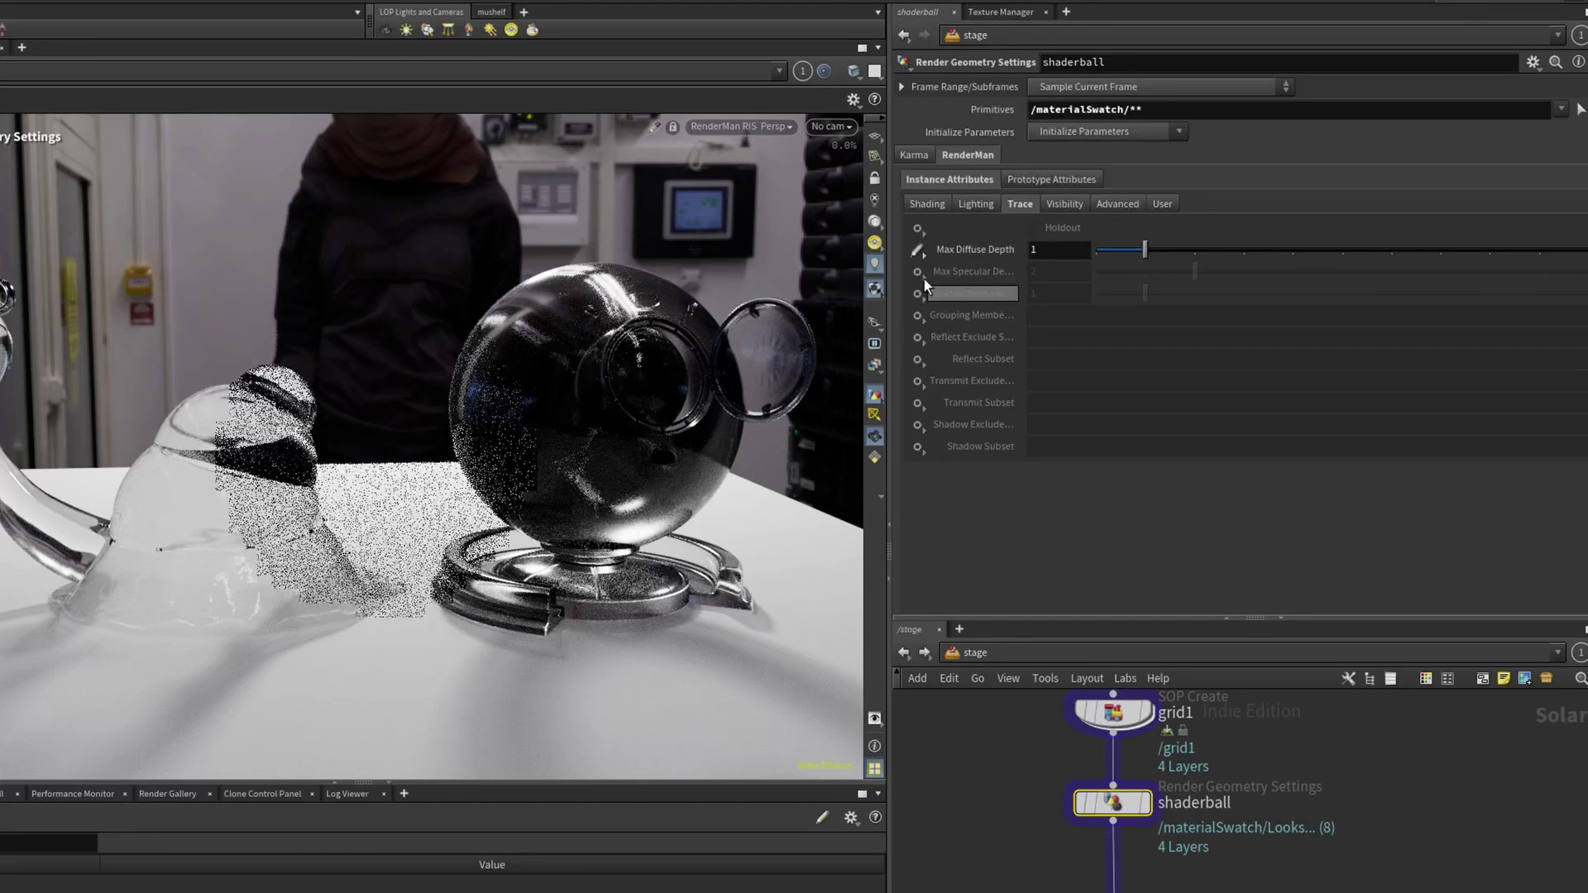
pyautogui.click(924, 271)
pyautogui.click(962, 289)
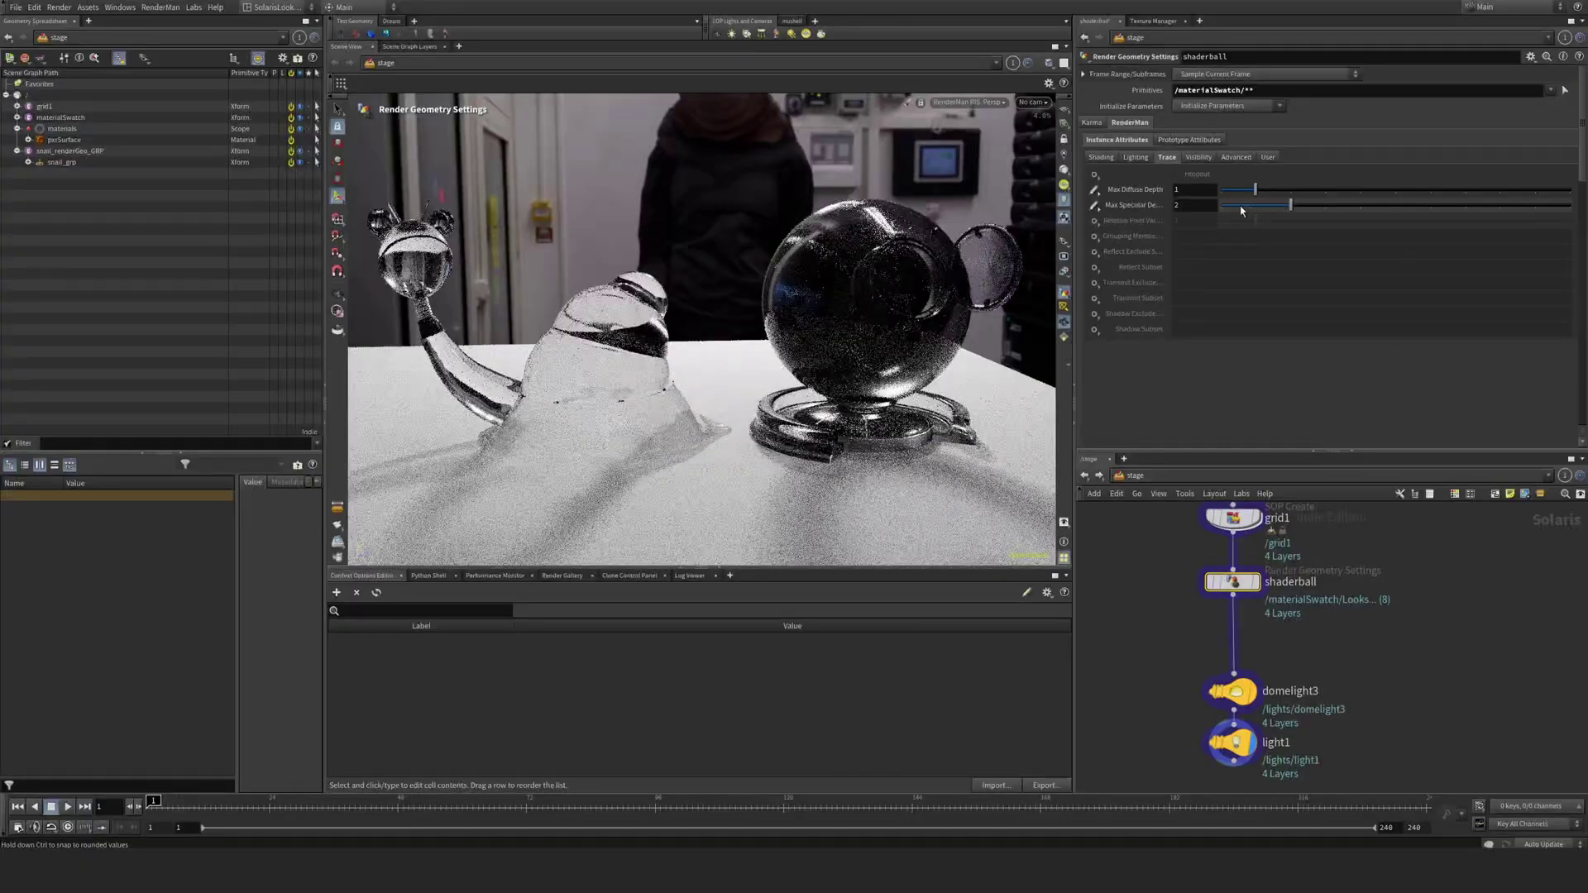
# Step shaderball's Max Specular Depth through 0, 2, 1, 3 and 4, then up to 6
pyautogui.moveTo(1179, 273); pyautogui.dragTo(1097, 277)
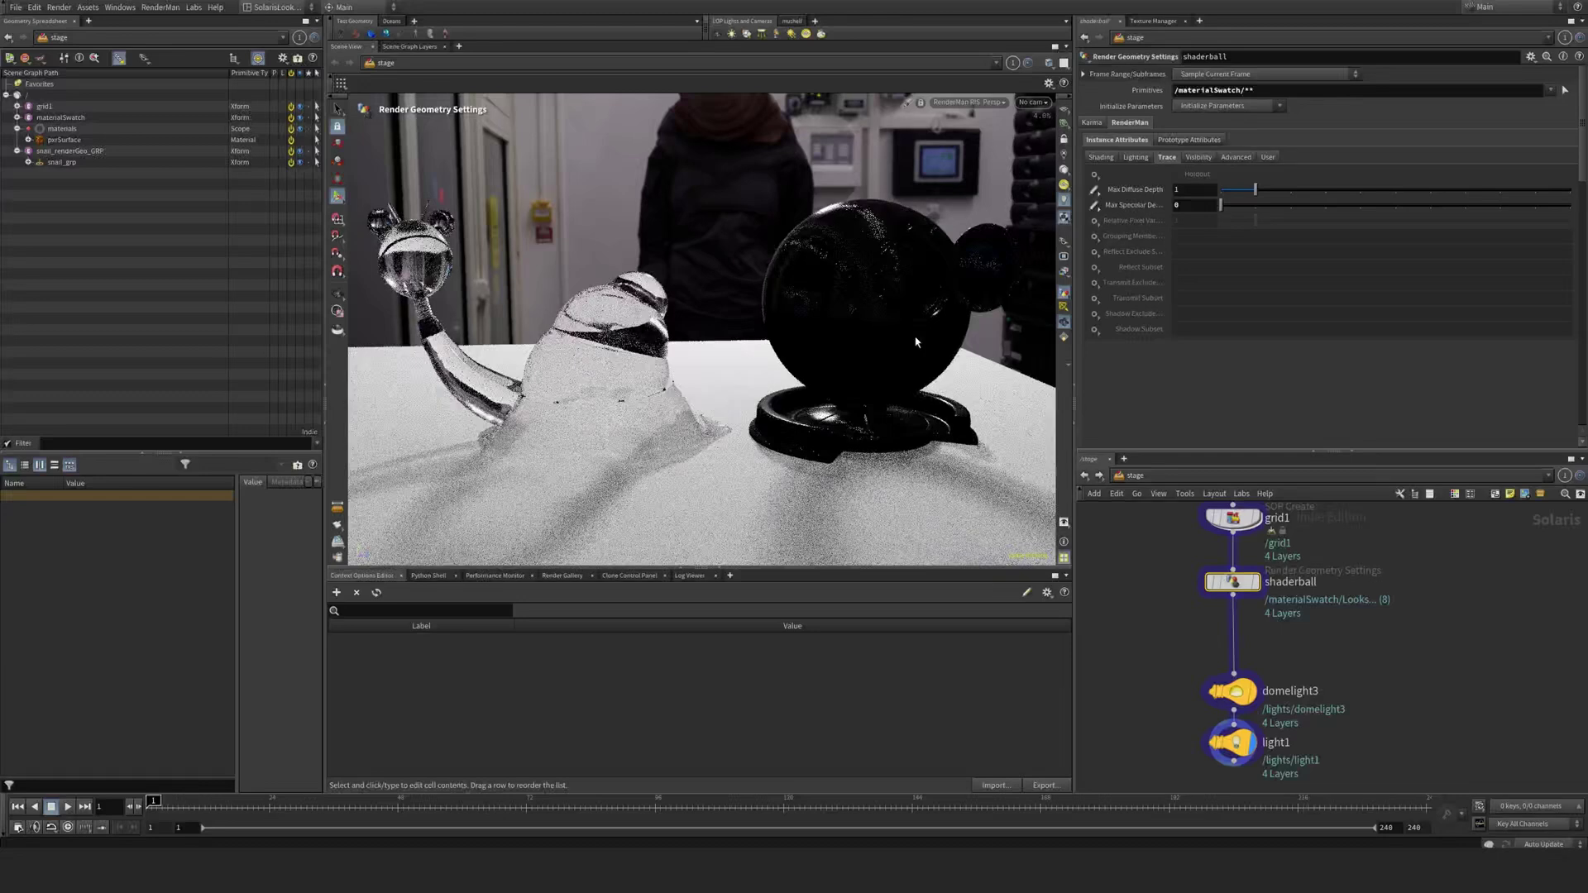
pyautogui.moveTo(1226, 206); pyautogui.dragTo(1274, 202)
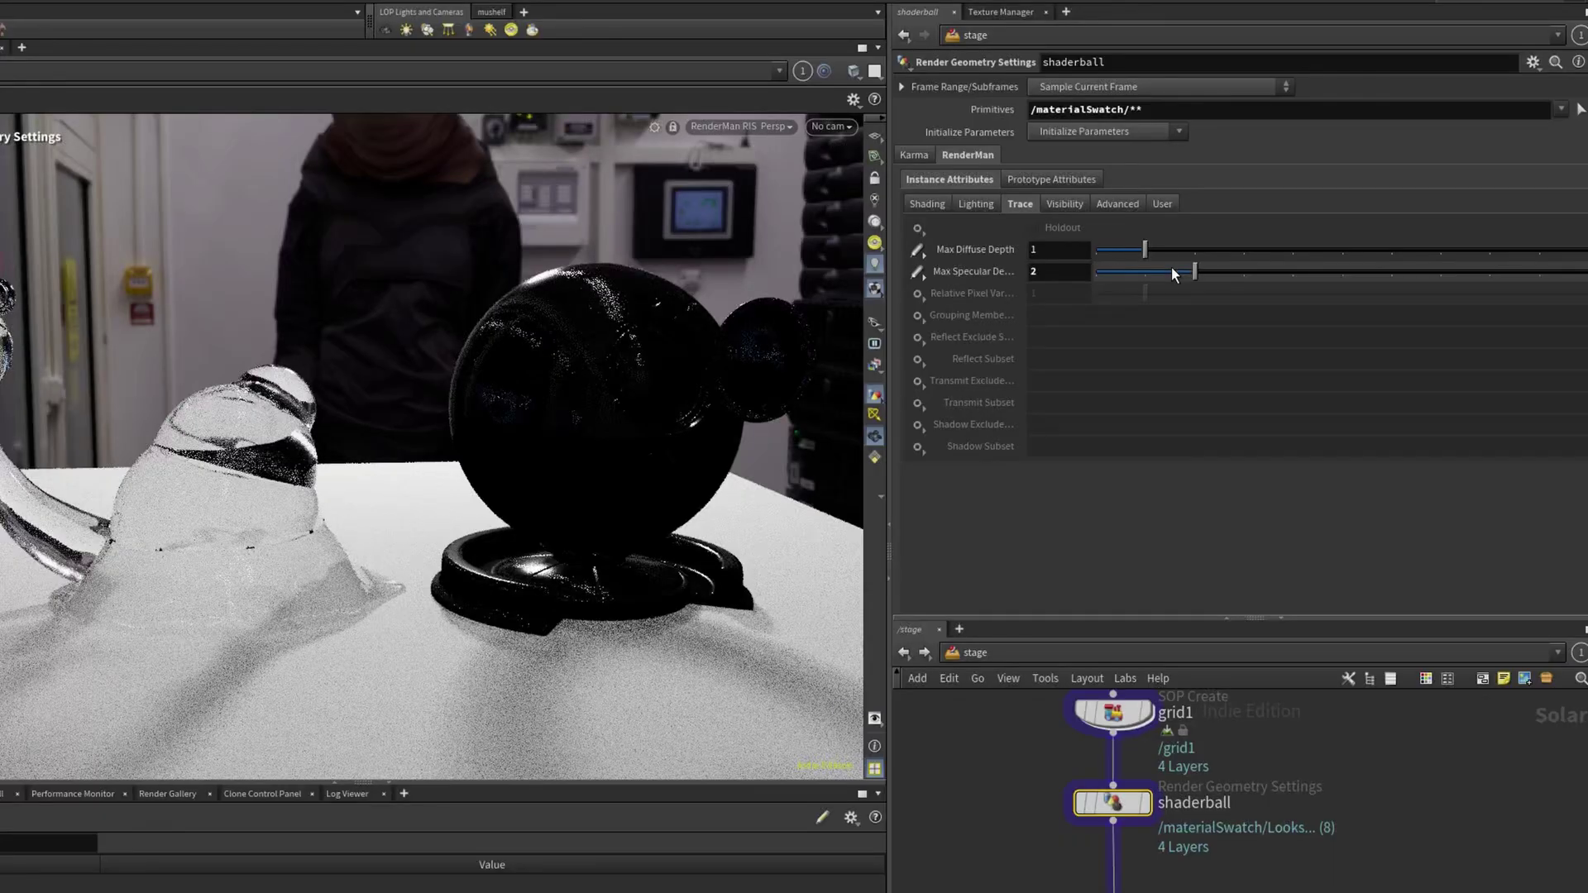
pyautogui.click(1149, 273)
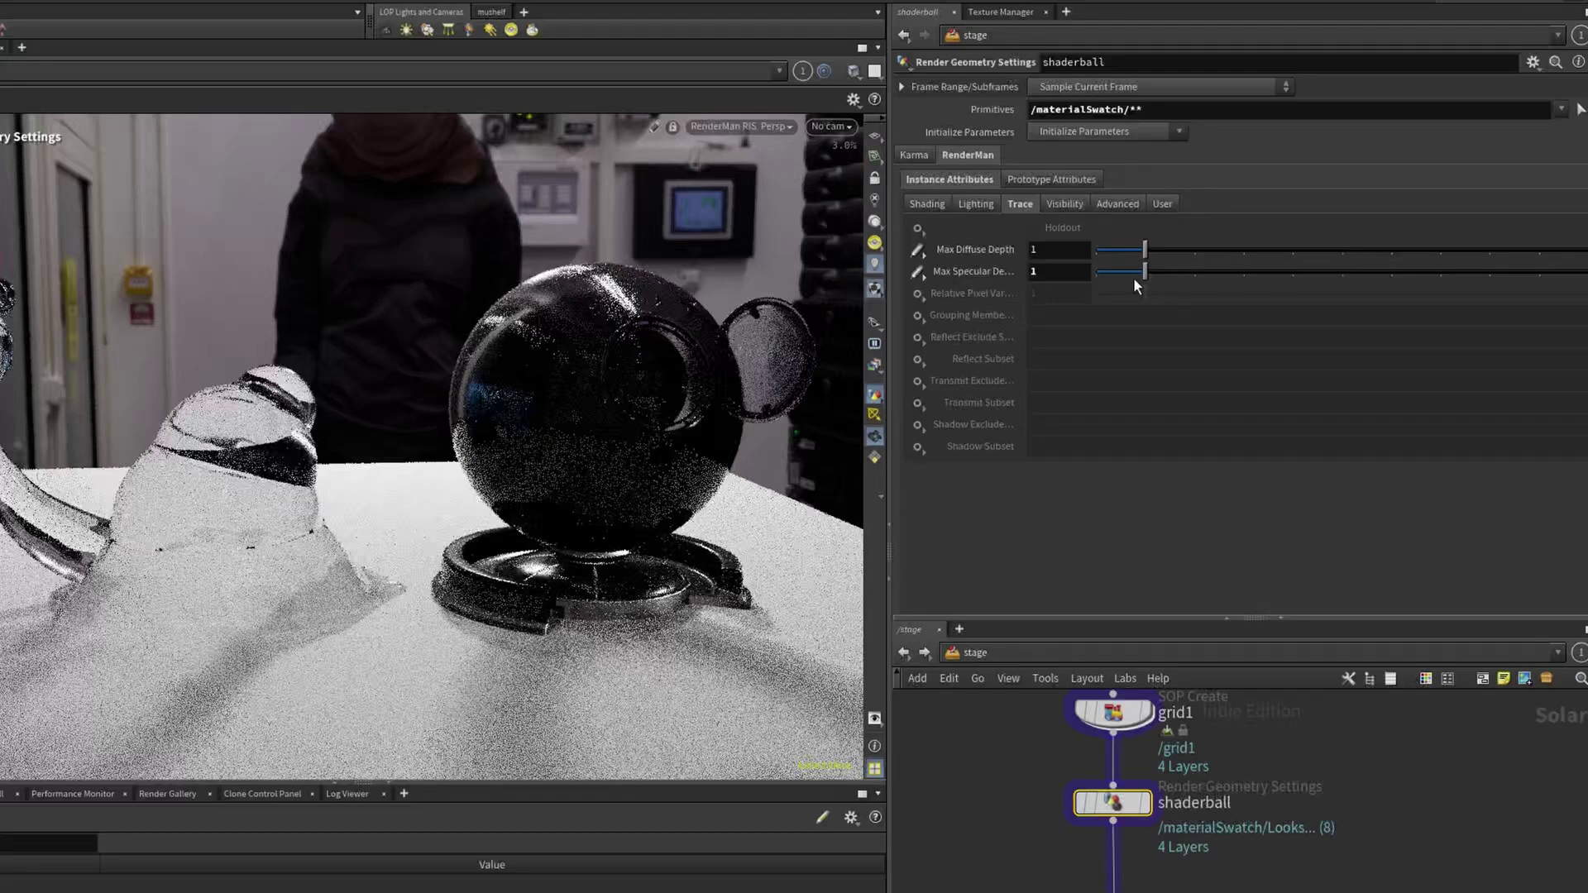
pyautogui.moveTo(1145, 273); pyautogui.dragTo(1216, 276)
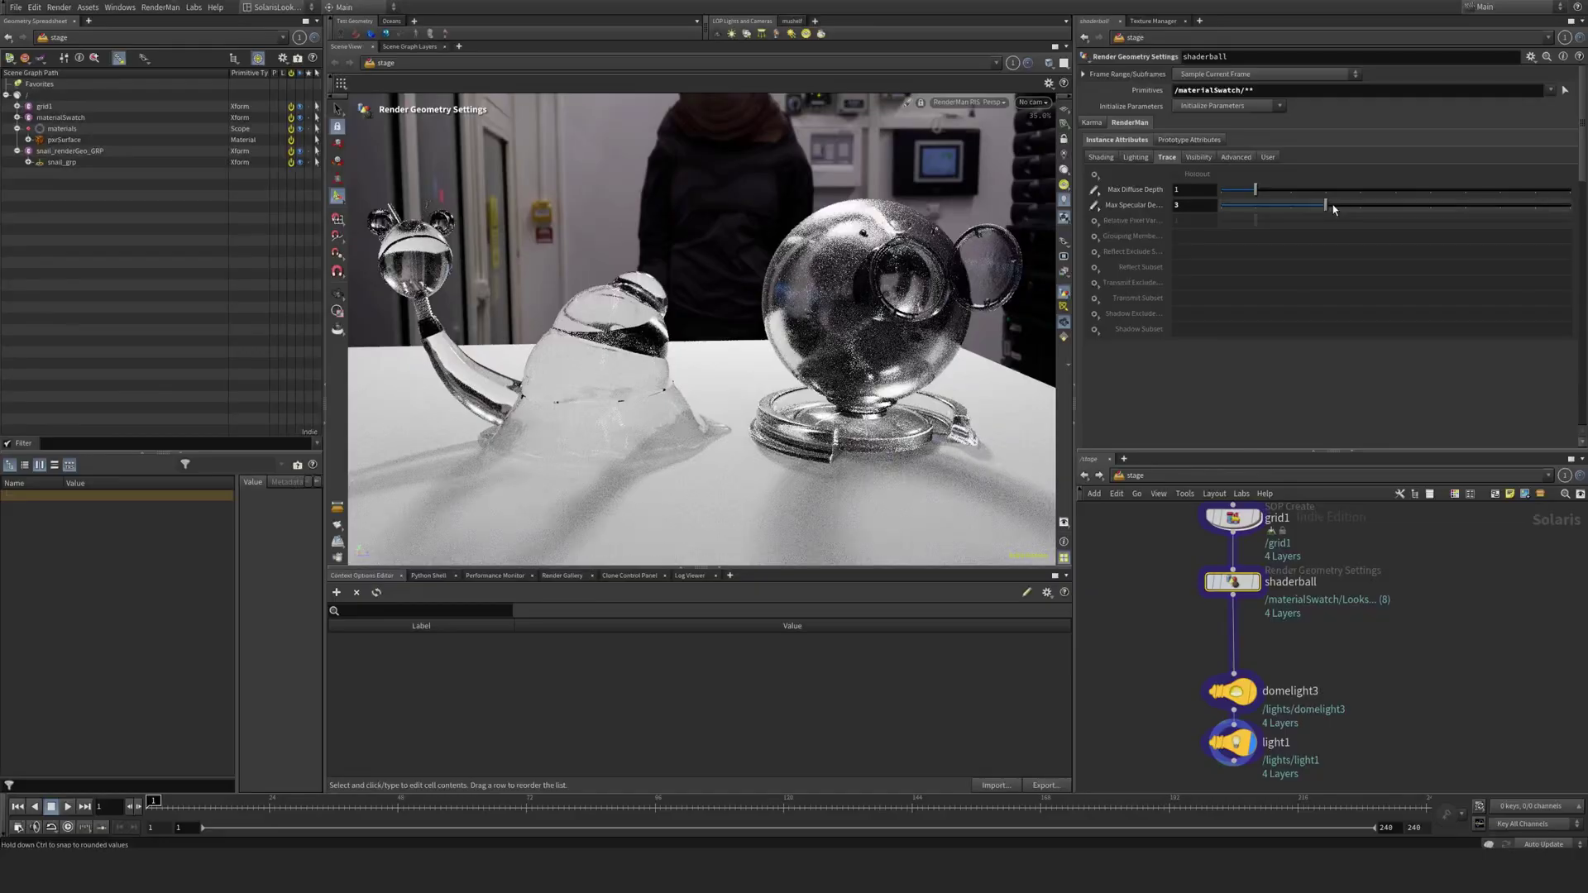
pyautogui.moveTo(1243, 271); pyautogui.dragTo(1310, 277)
pyautogui.moveTo(1374, 209); pyautogui.dragTo(1465, 207)
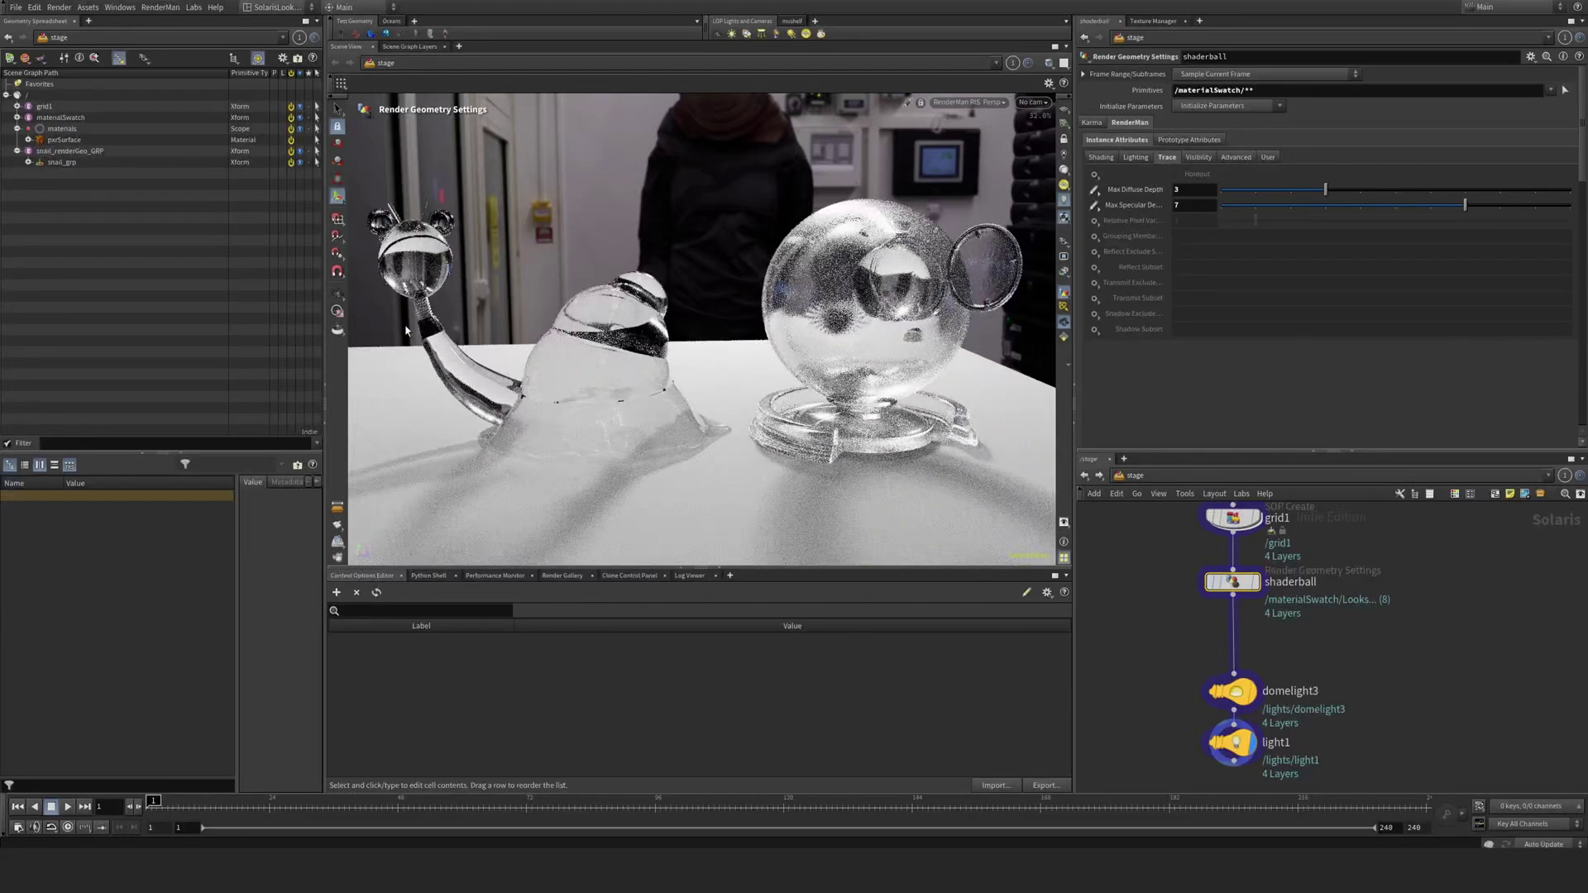
# Duplicate the shaderball node and retarget the copy to /snail_renderGeo_GRP/**
pyautogui.moveTo(1371, 680); pyautogui.dragTo(1378, 694, button='middle')
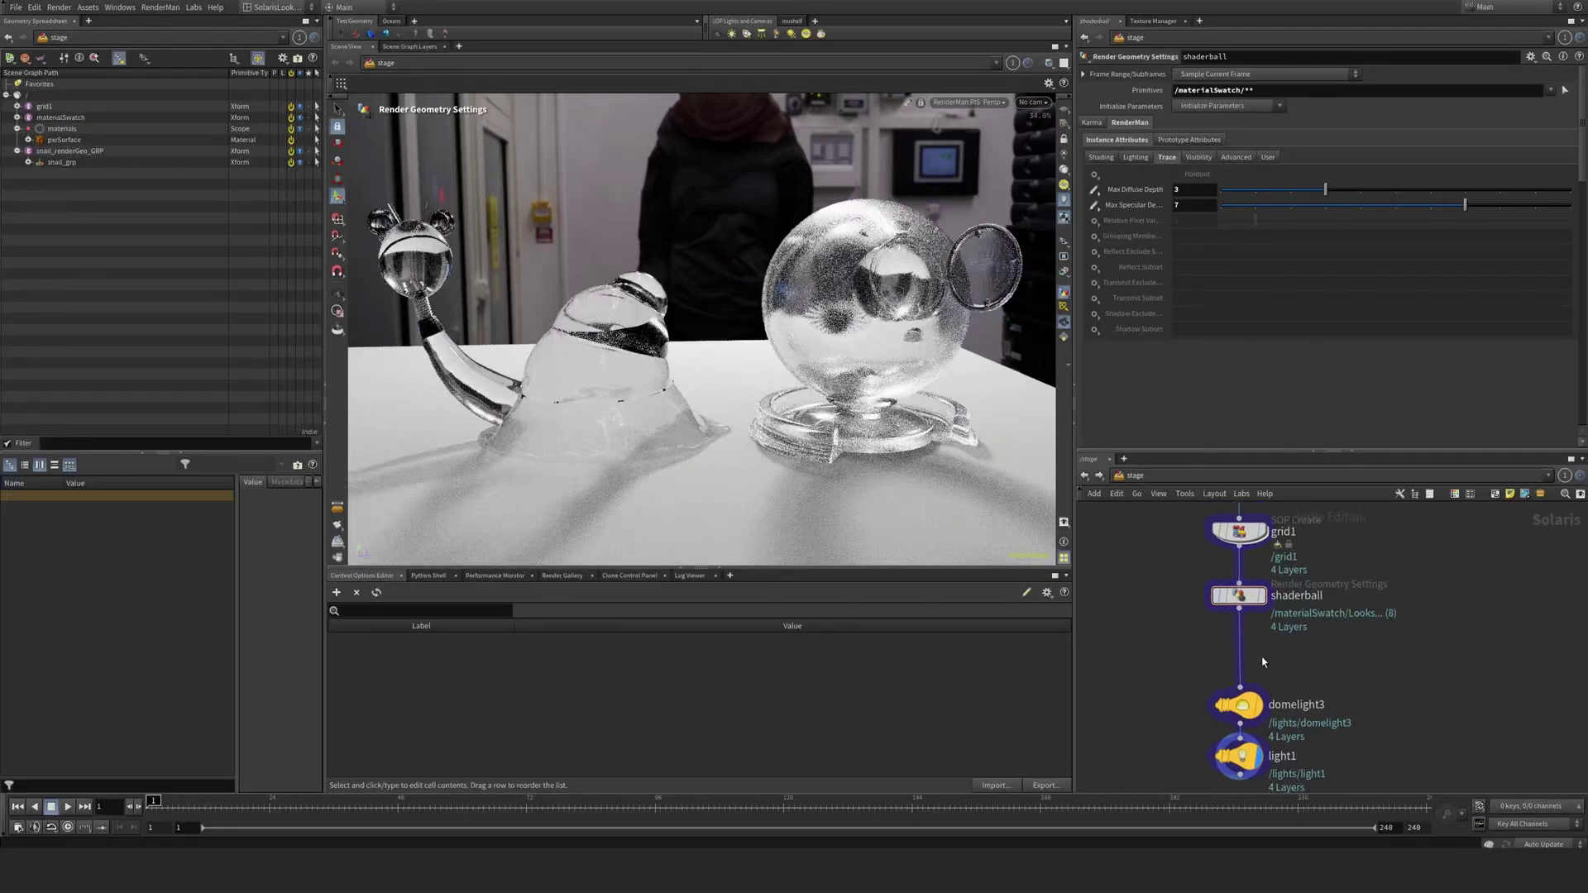
pyautogui.keyDown('alt'); pyautogui.moveTo(1241, 596); pyautogui.dragTo(1242, 653); pyautogui.keyUp('alt')
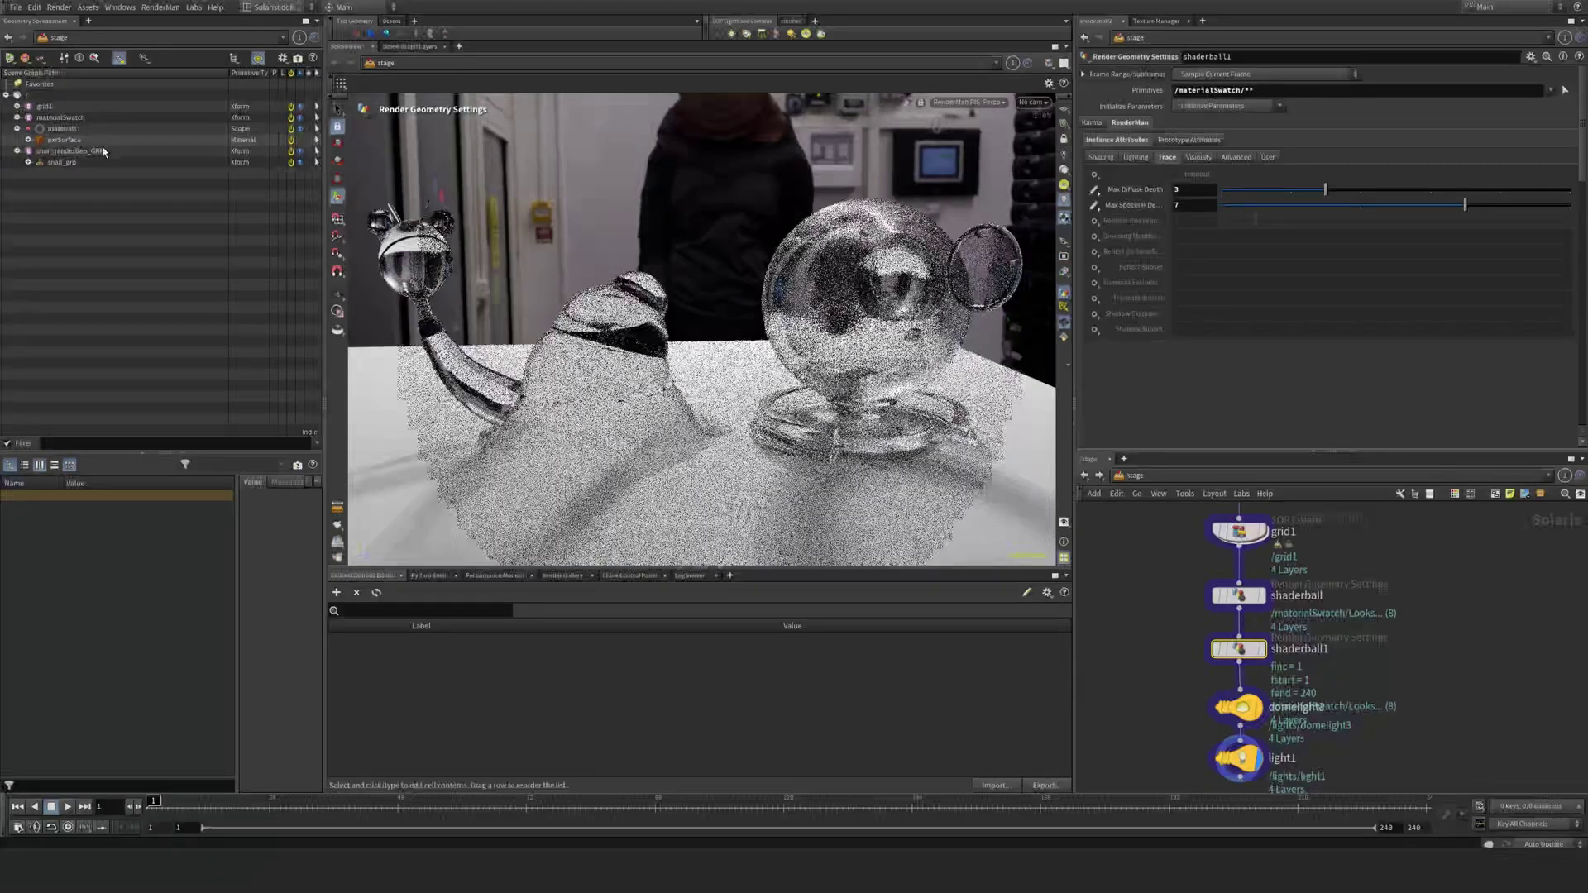
pyautogui.moveTo(66, 152); pyautogui.dragTo(1216, 91)
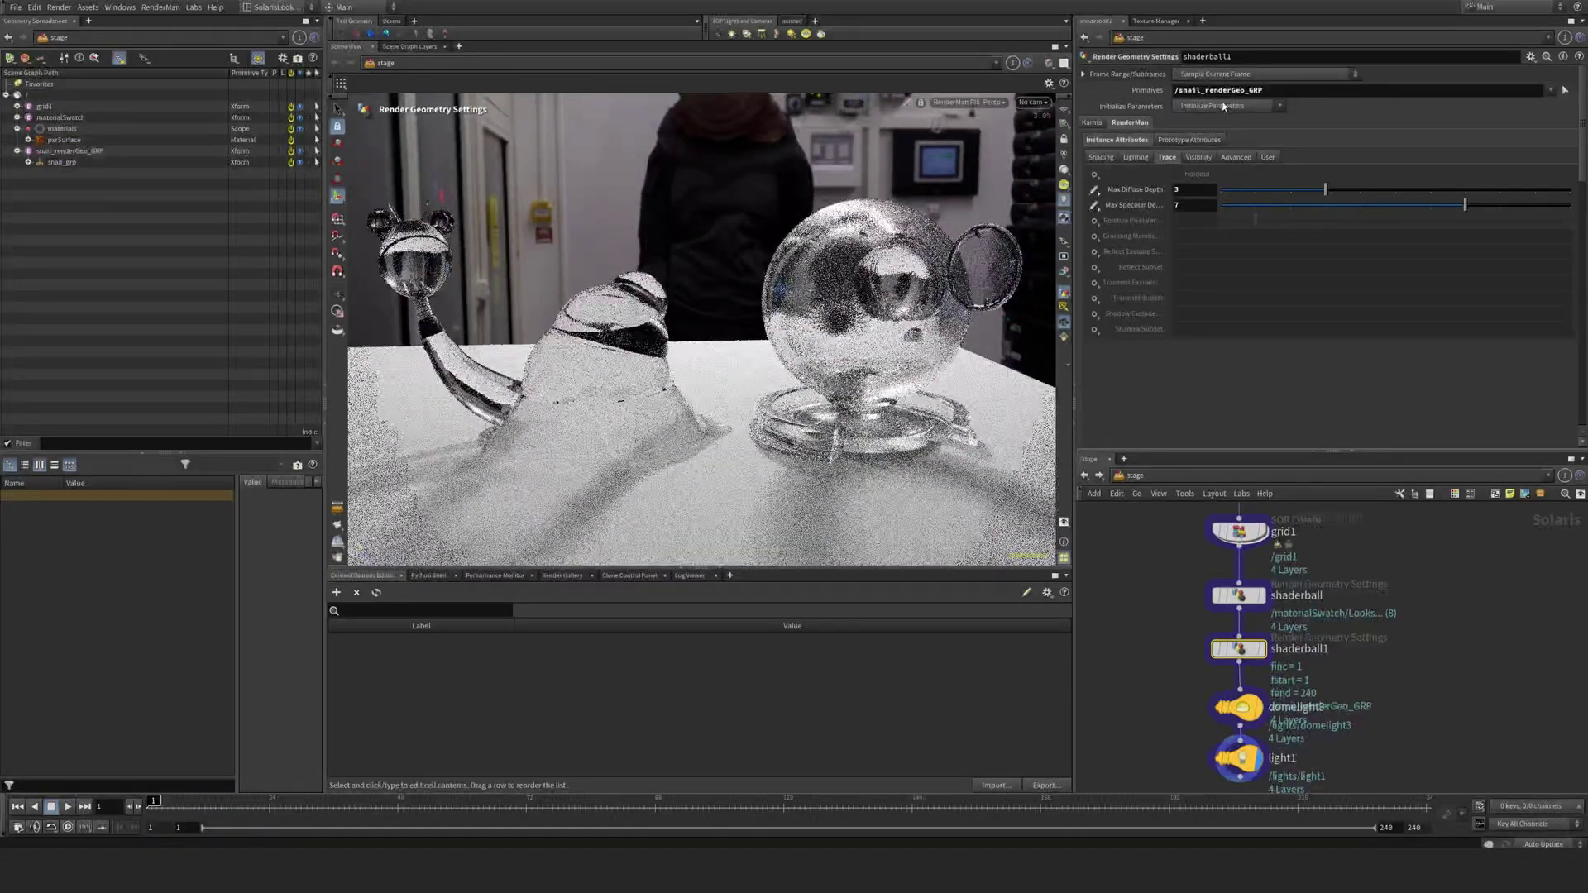
pyautogui.write('/**')
pyautogui.press('Return')
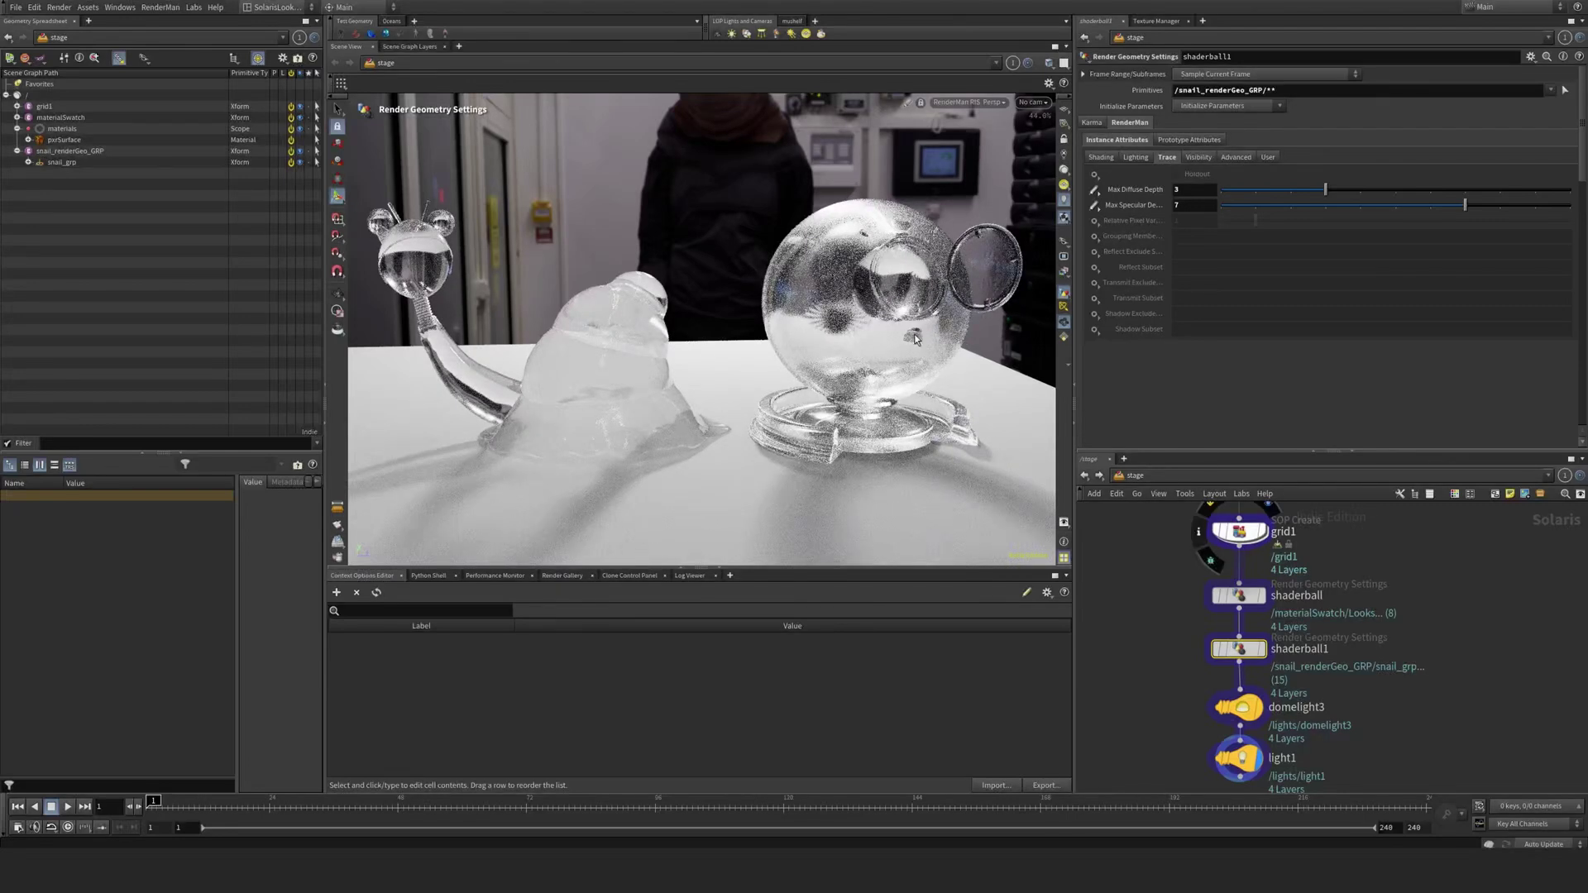
# Display materiallibrary2 and dive into it down to the pxrSurface shader
pyautogui.moveTo(1438, 619); pyautogui.dragTo(1396, 748, button='middle')
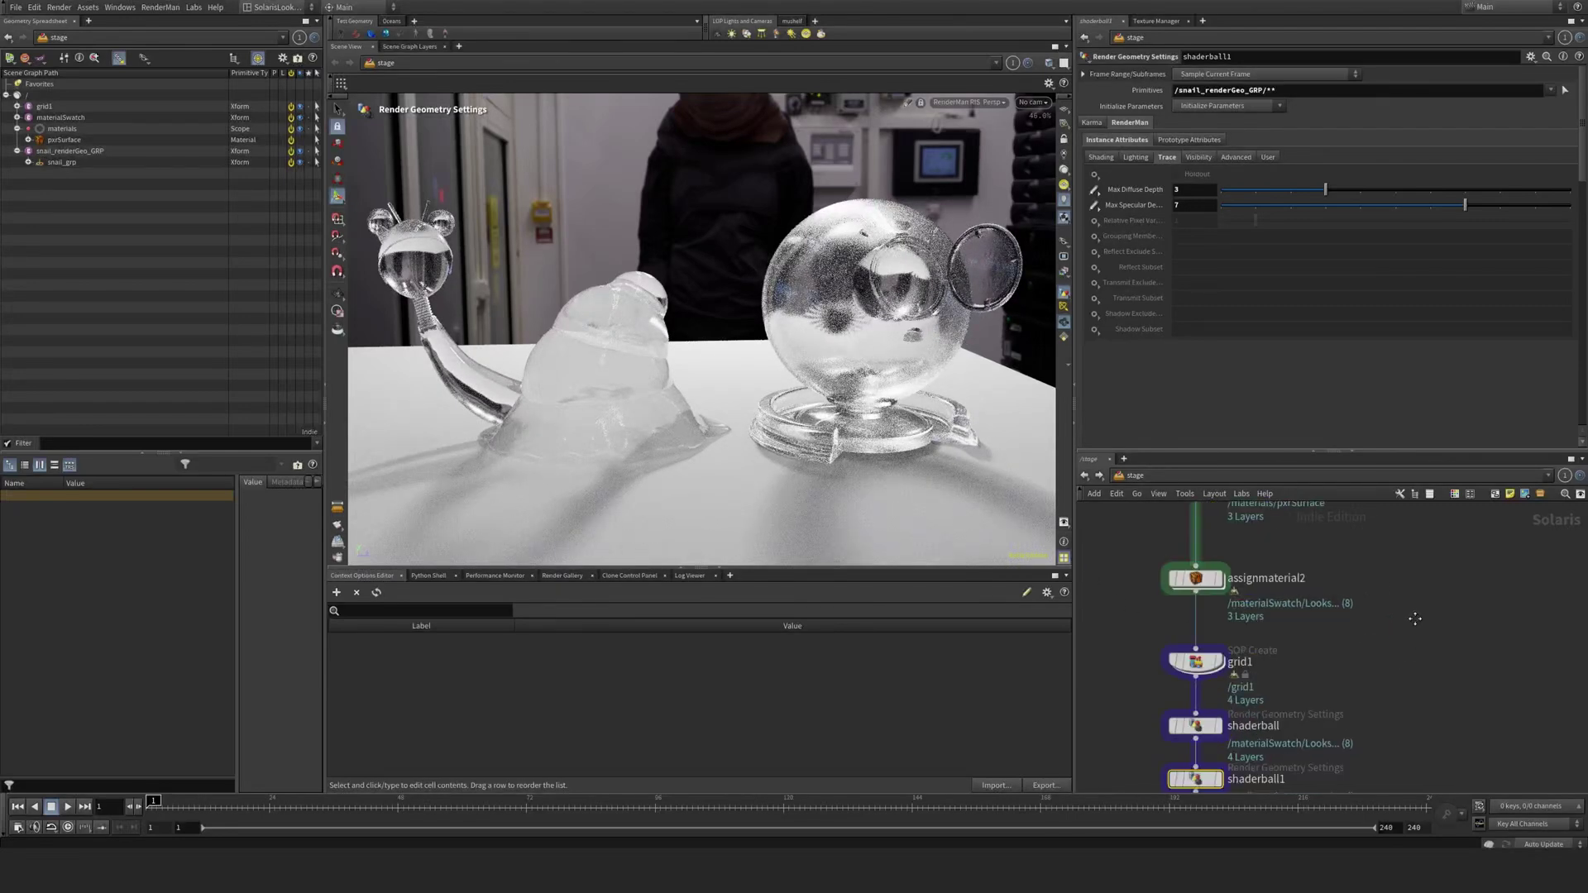
pyautogui.click(1233, 703)
pyautogui.doubleClick(1206, 704)
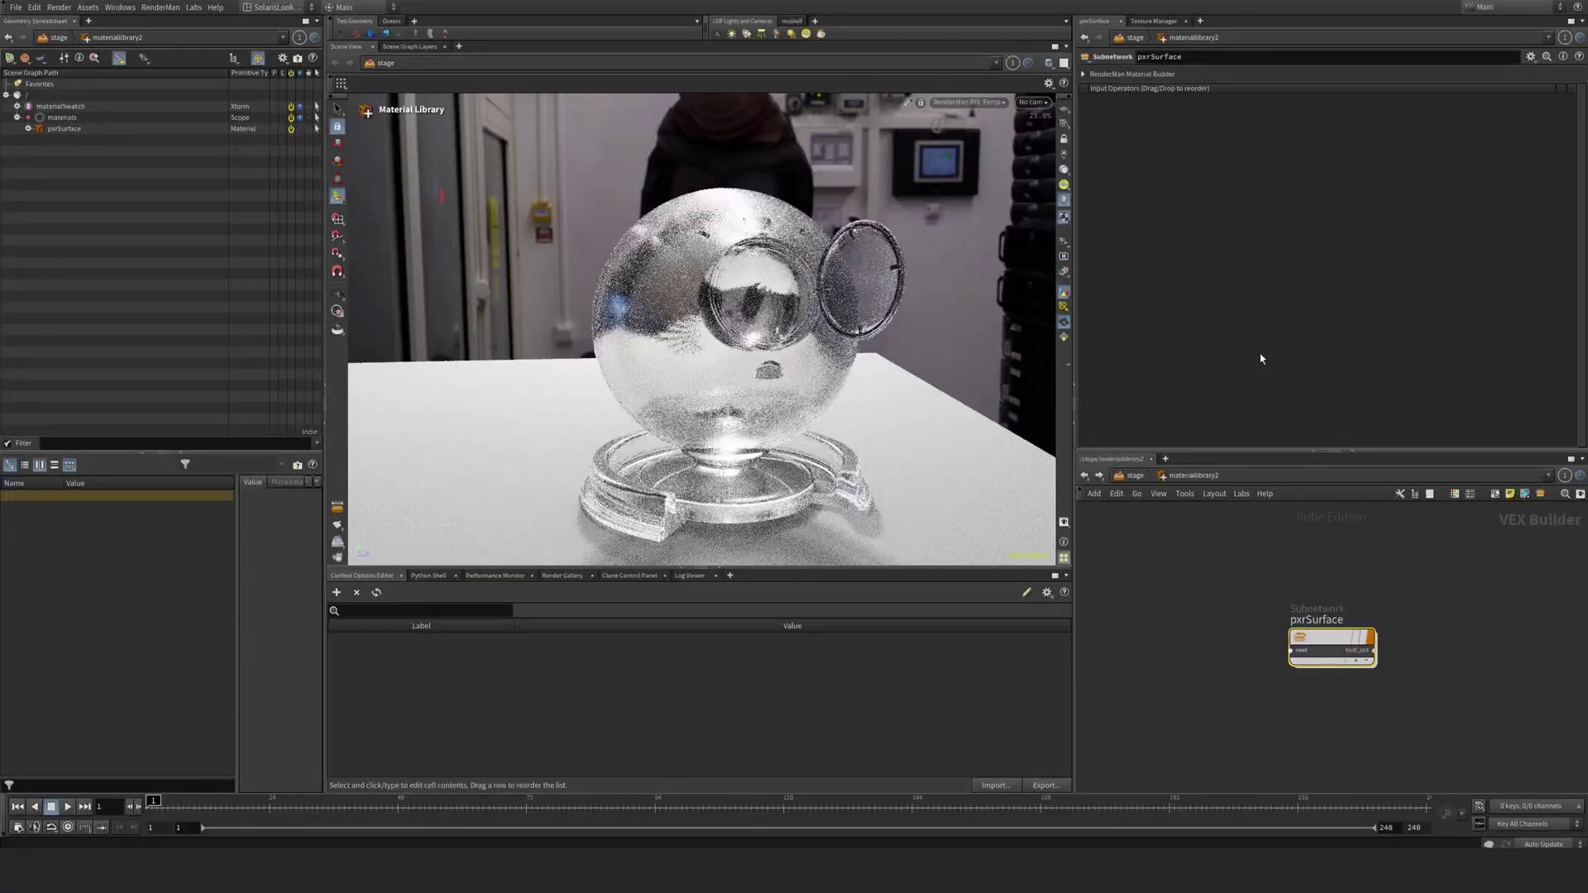
pyautogui.doubleClick(1332, 646)
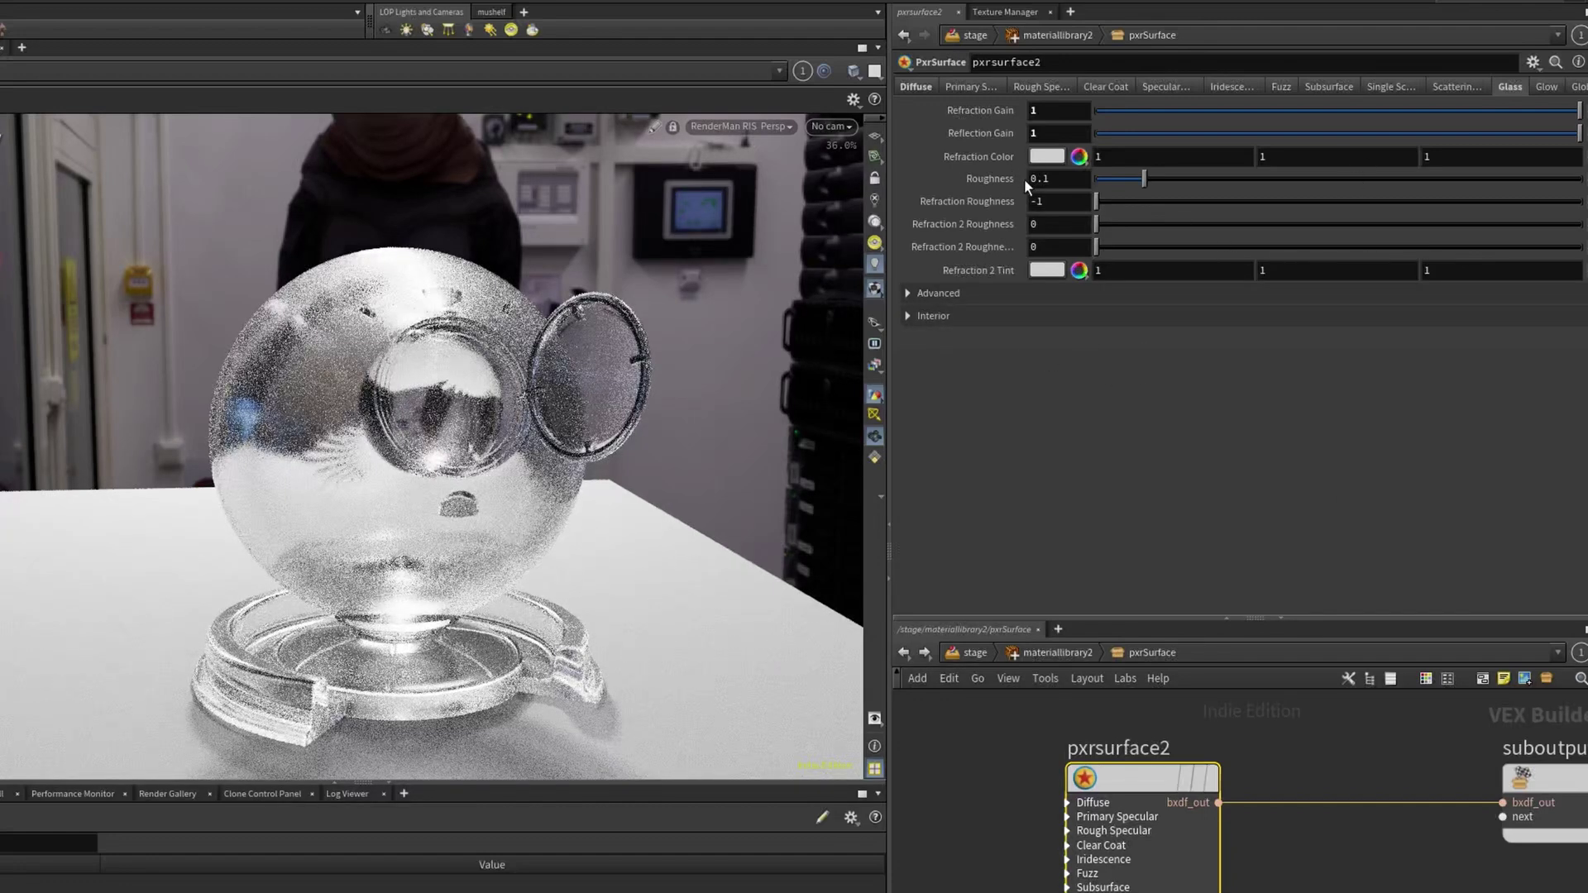
# Tint the Refraction Color red, then return it to white
pyautogui.click(1045, 156)
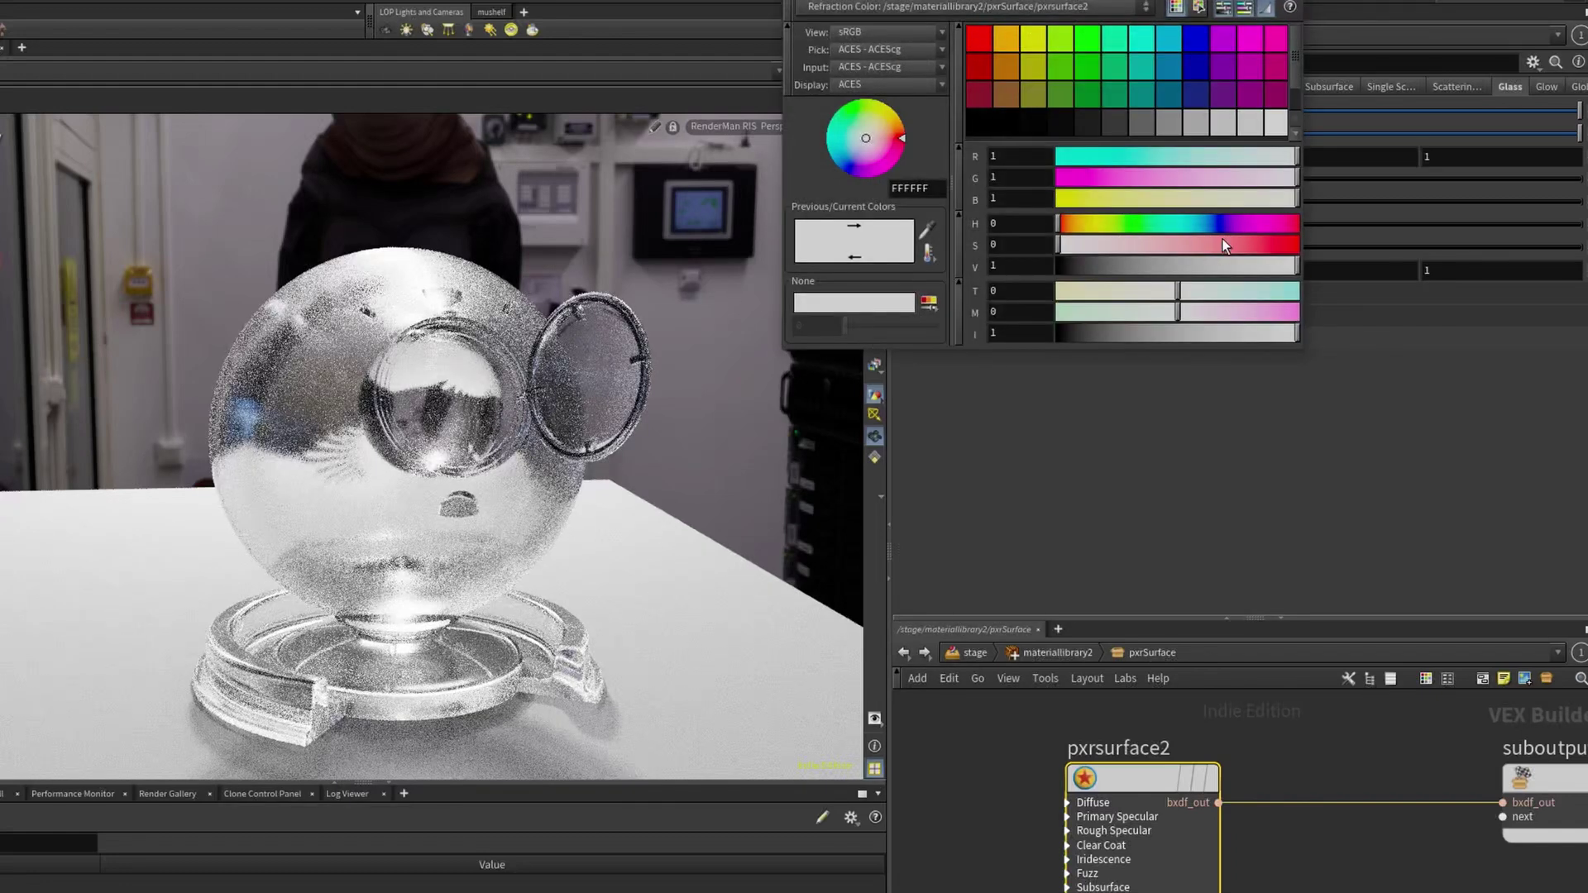
pyautogui.moveTo(1223, 241); pyautogui.dragTo(1272, 245)
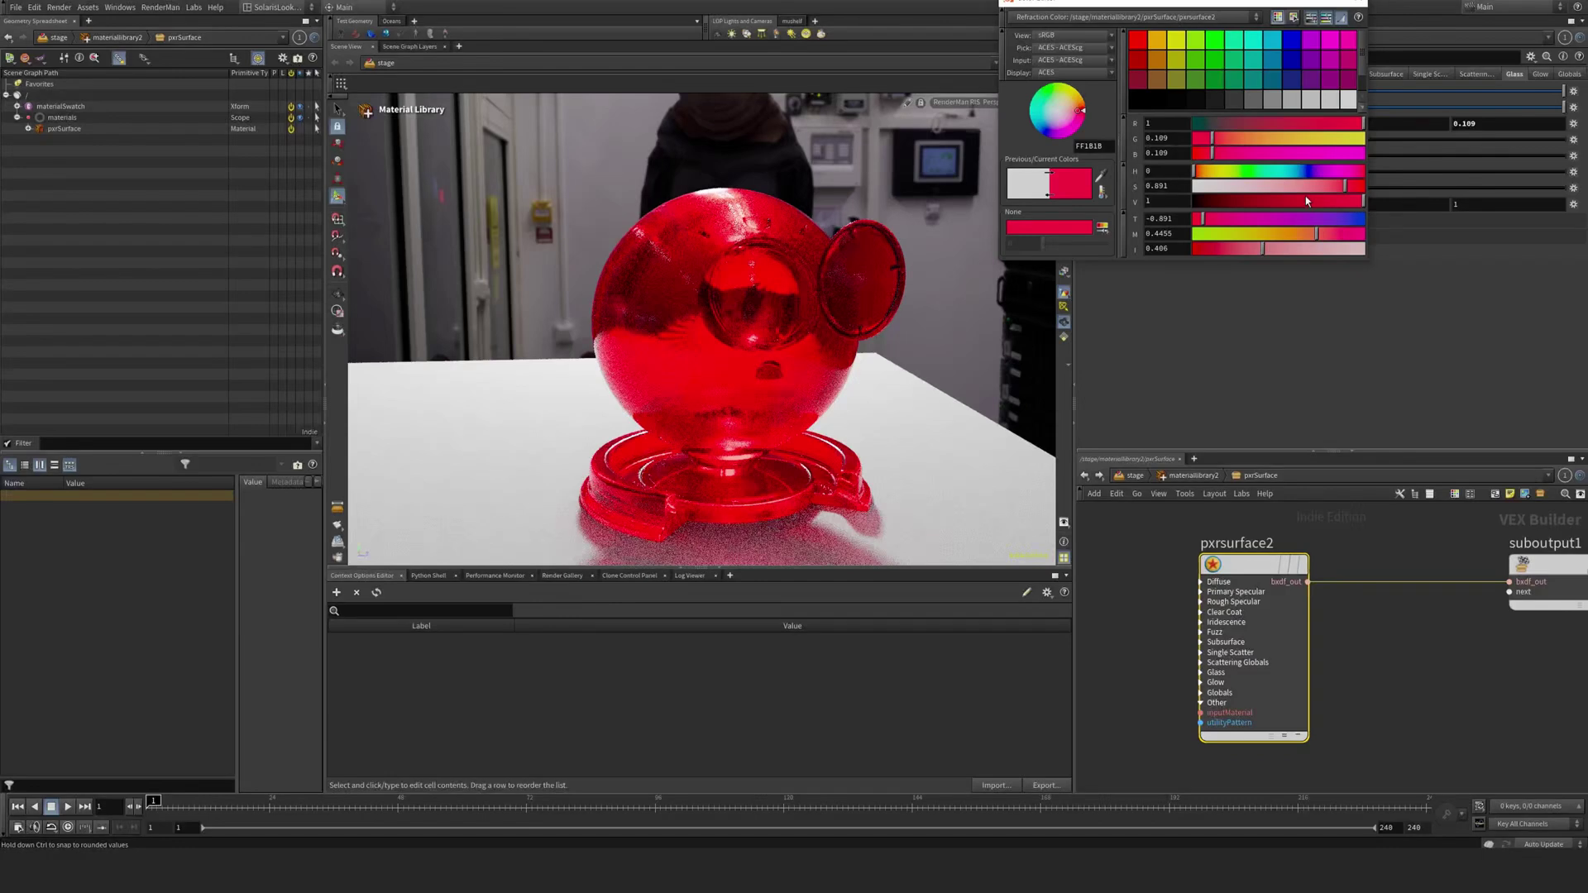
pyautogui.moveTo(1306, 186); pyautogui.dragTo(1196, 186)
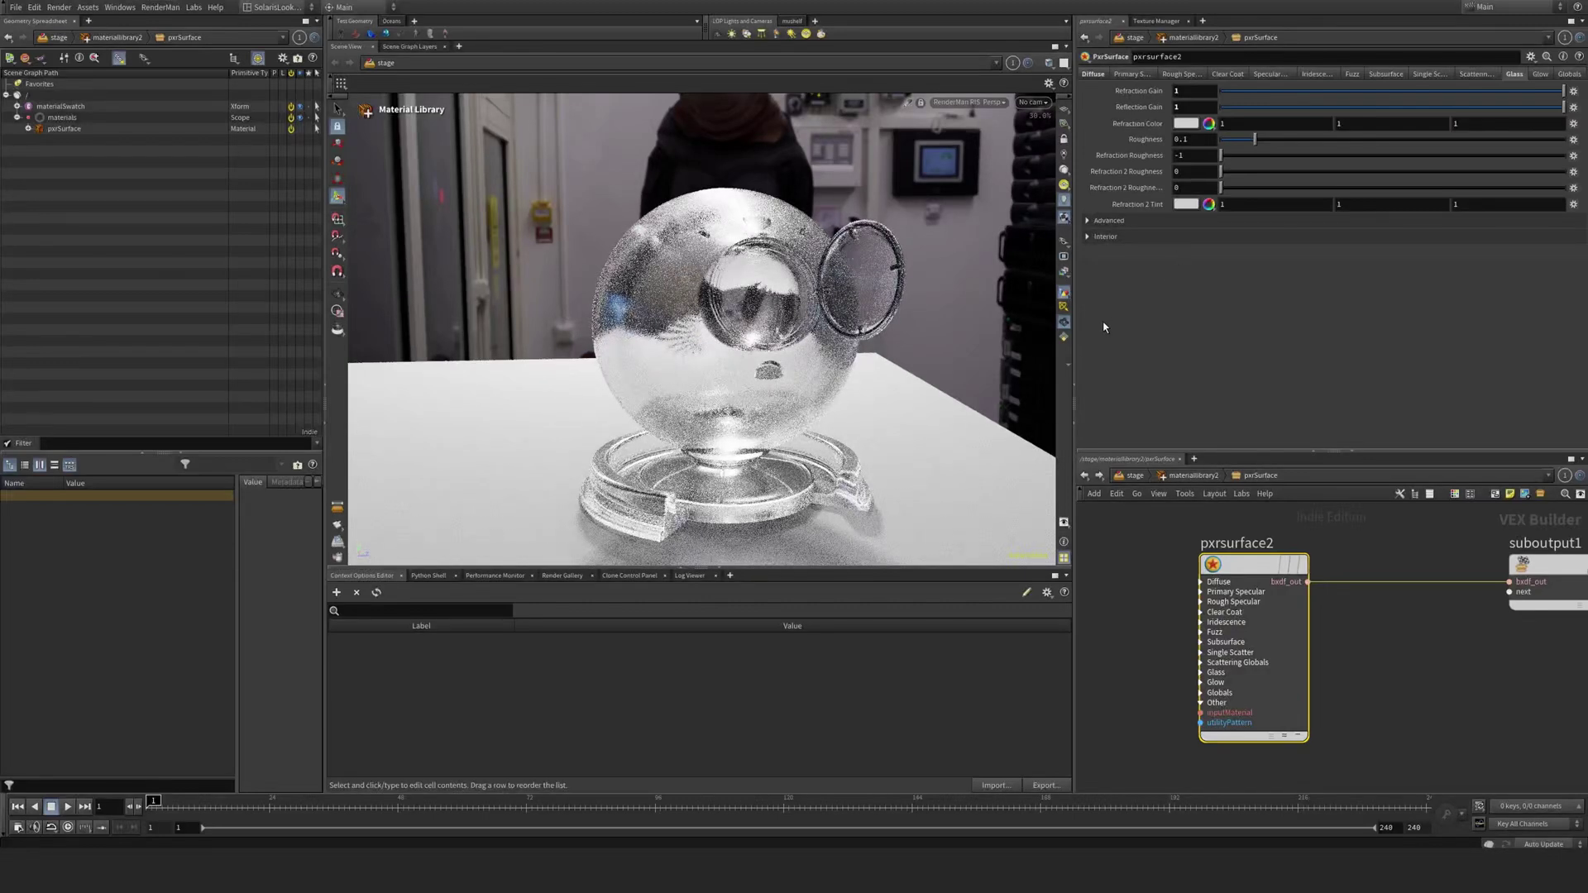
# Zero pxrsurface2's glass Roughness, then raise it to 0.373
pyautogui.moveTo(1255, 139); pyautogui.dragTo(1221, 139)
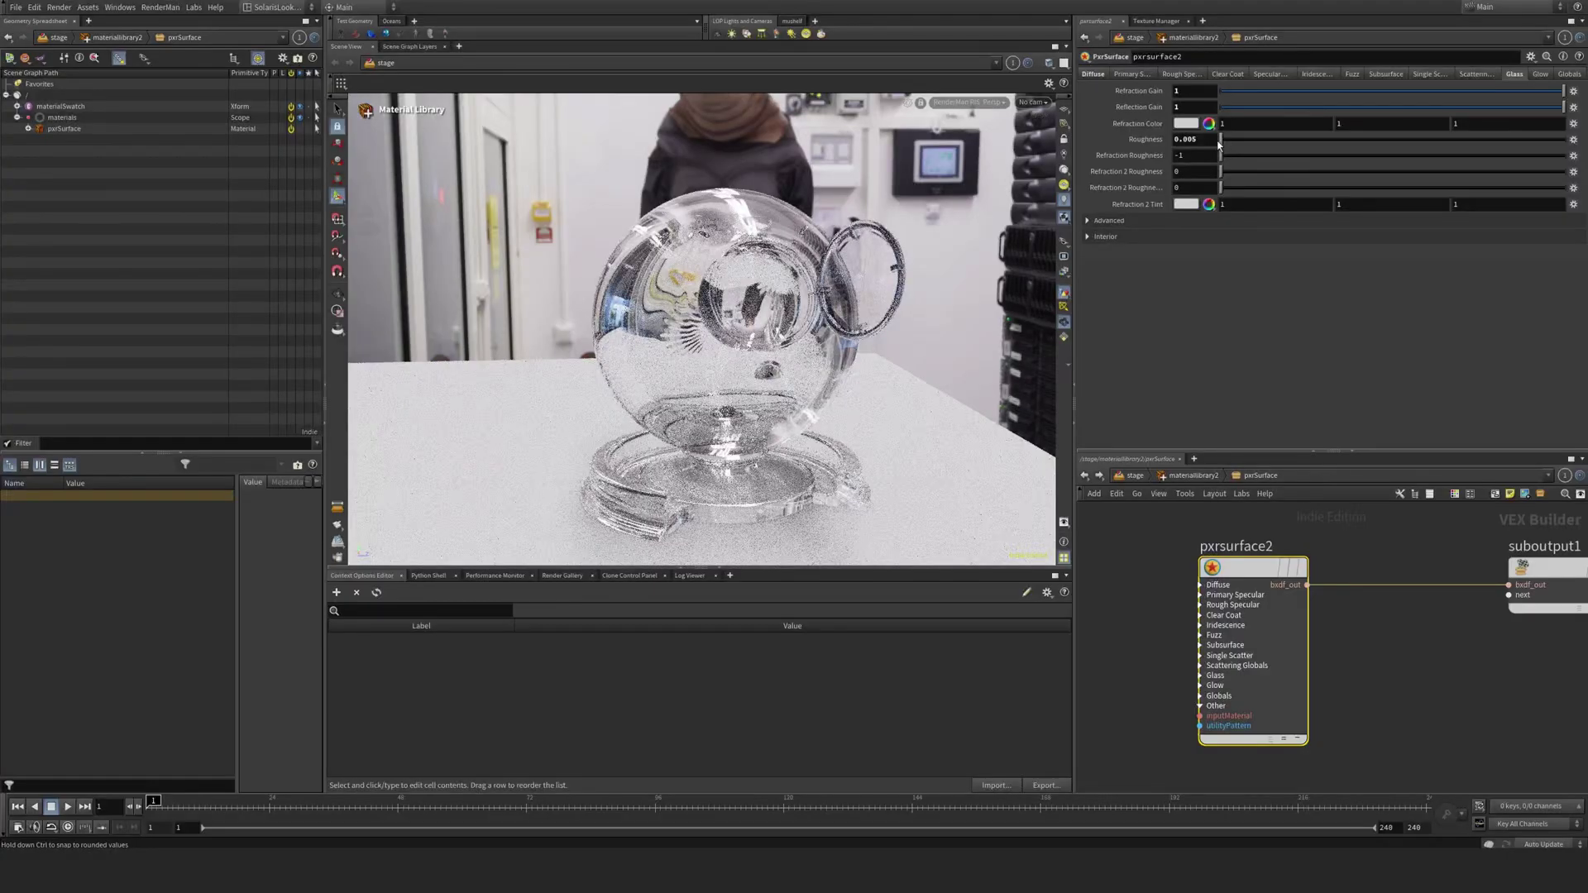
pyautogui.moveTo(1218, 143); pyautogui.dragTo(1351, 147)
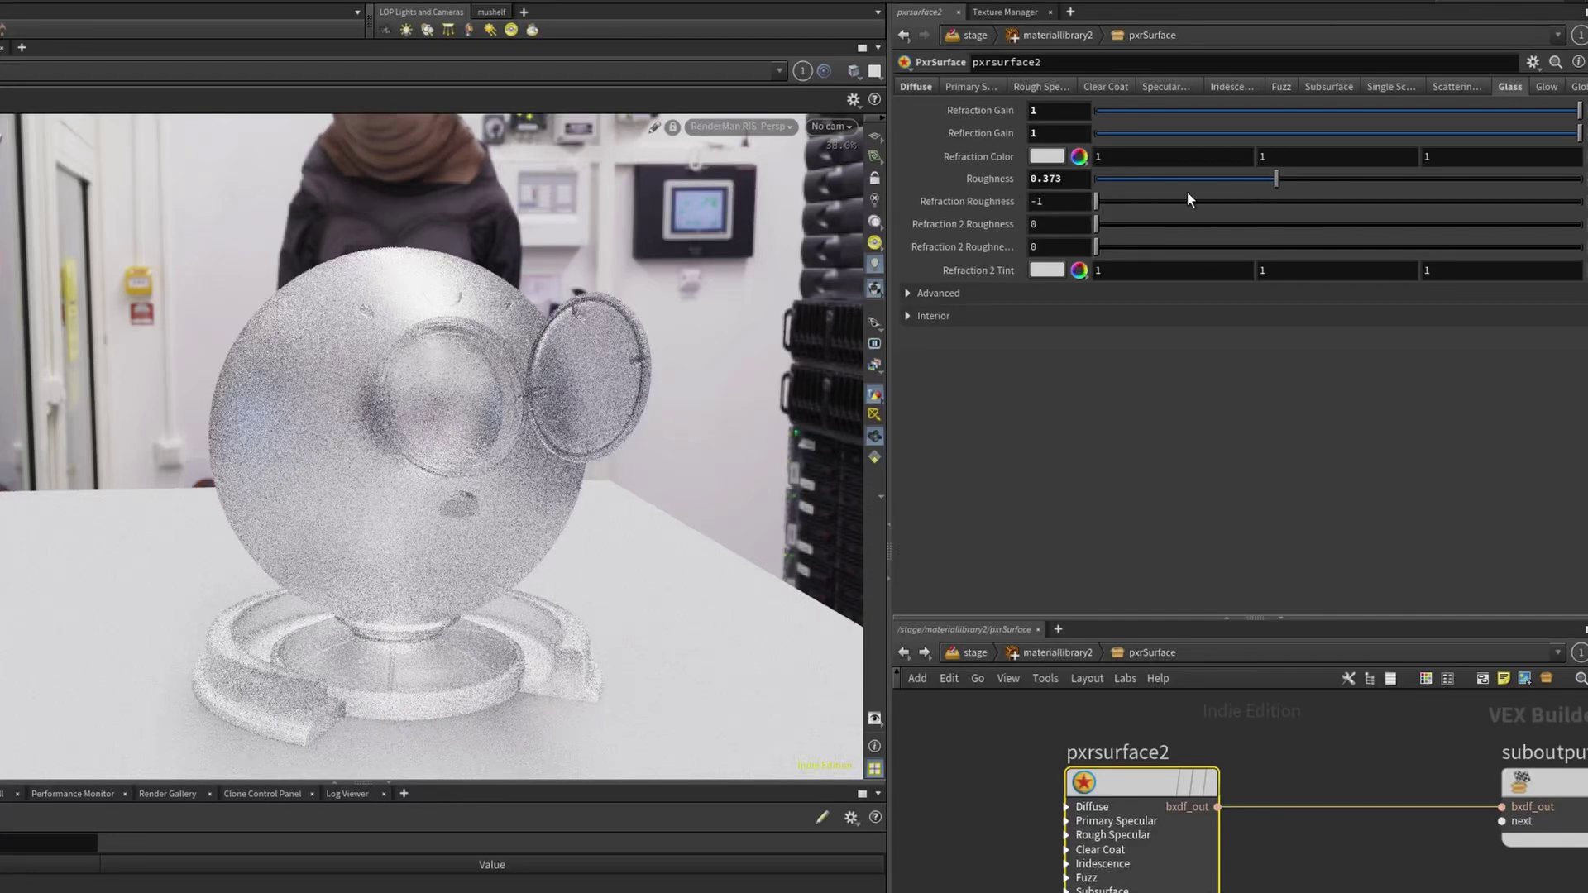
# Set glass Roughness to 0 and Refraction Roughness to 0.595, then edit the Refraction Color
pyautogui.moveTo(1282, 180); pyautogui.dragTo(1026, 181)
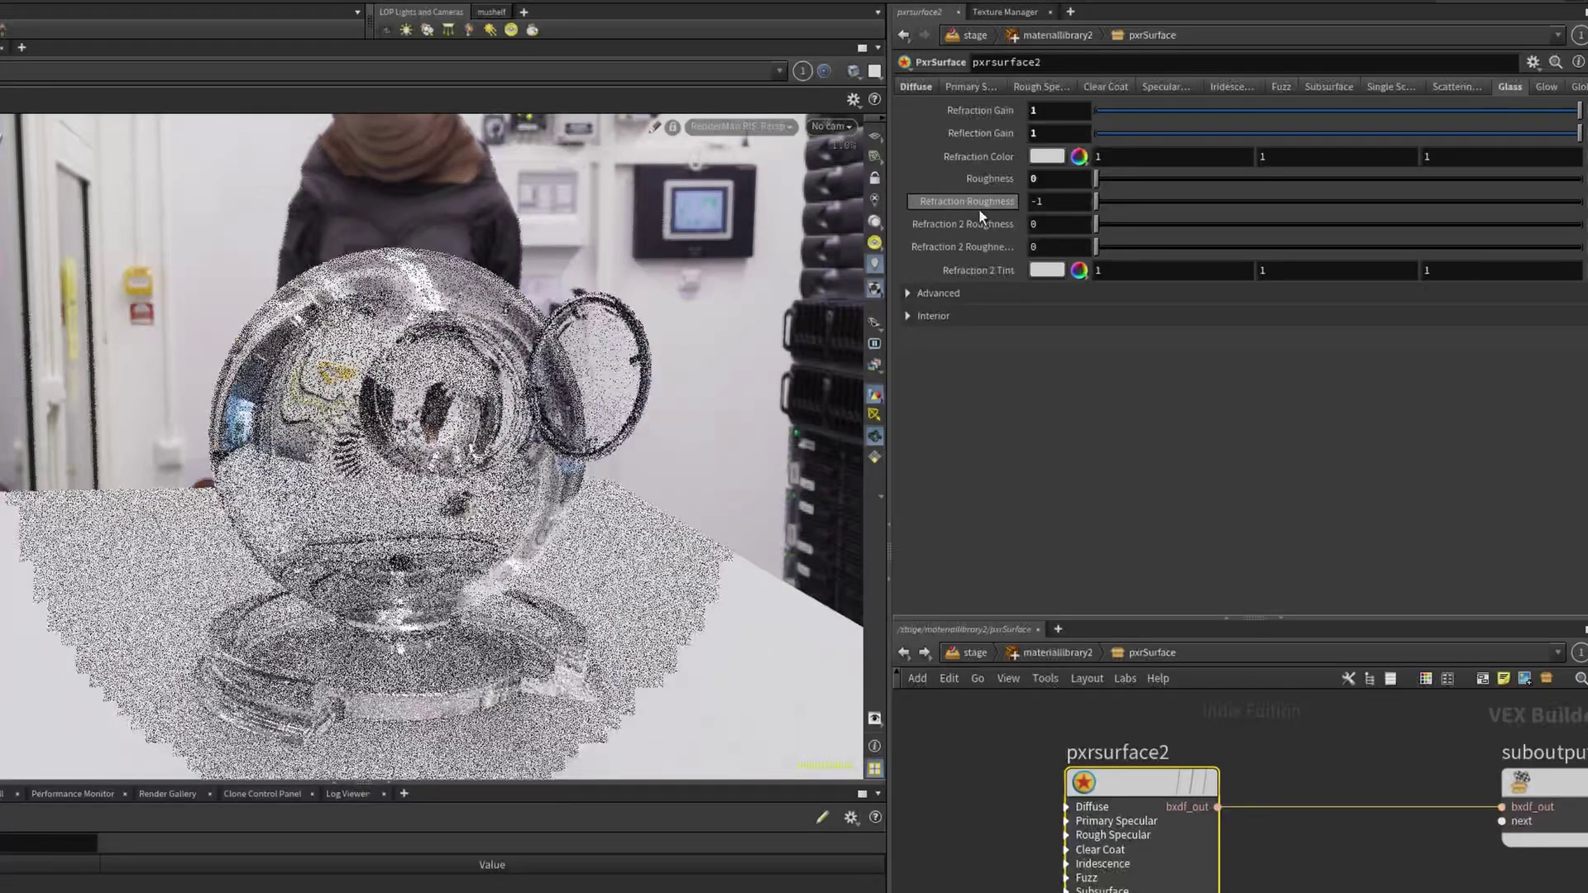
pyautogui.moveTo(1097, 202); pyautogui.dragTo(1483, 221)
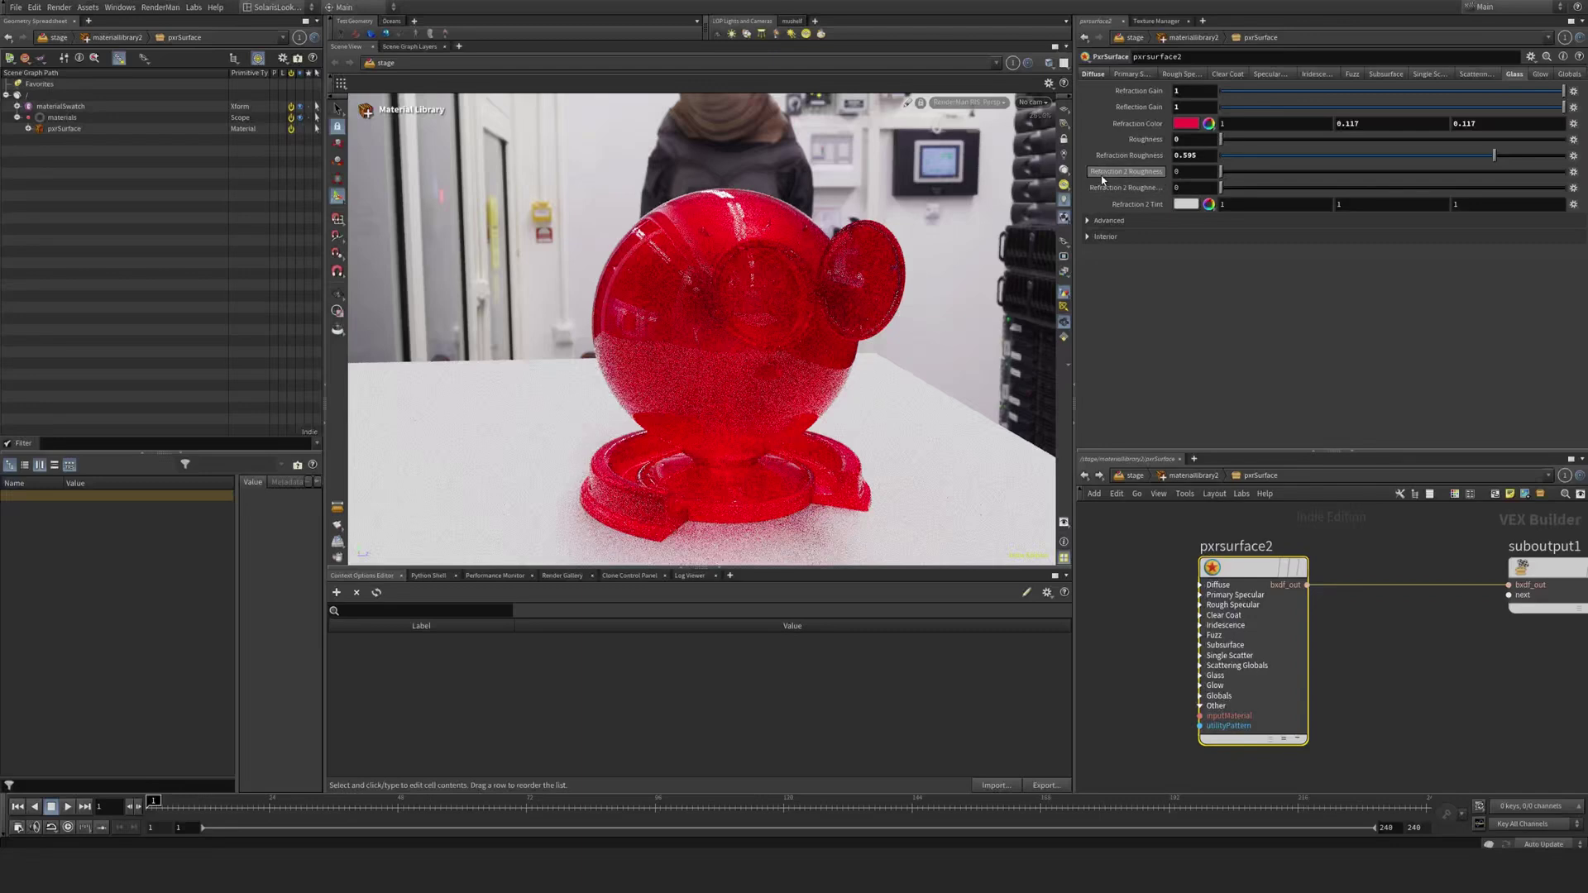
pyautogui.click(1193, 126)
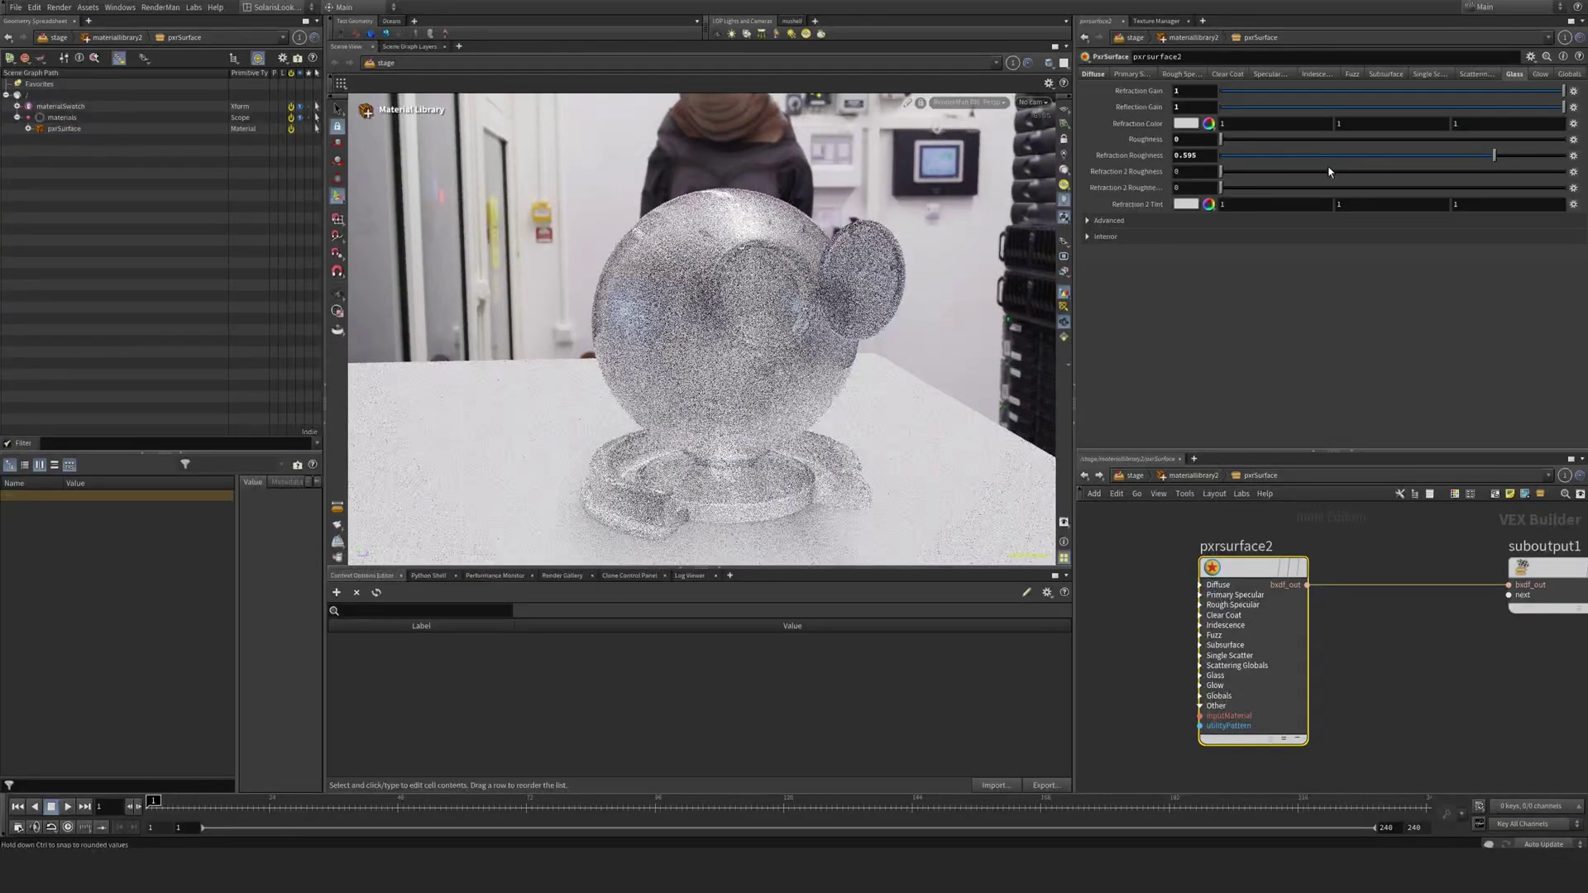
# Raise Refraction 2 Roughness to 0.846 and make the Refraction 2 Tint red
pyautogui.moveTo(1425, 174); pyautogui.dragTo(1510, 172)
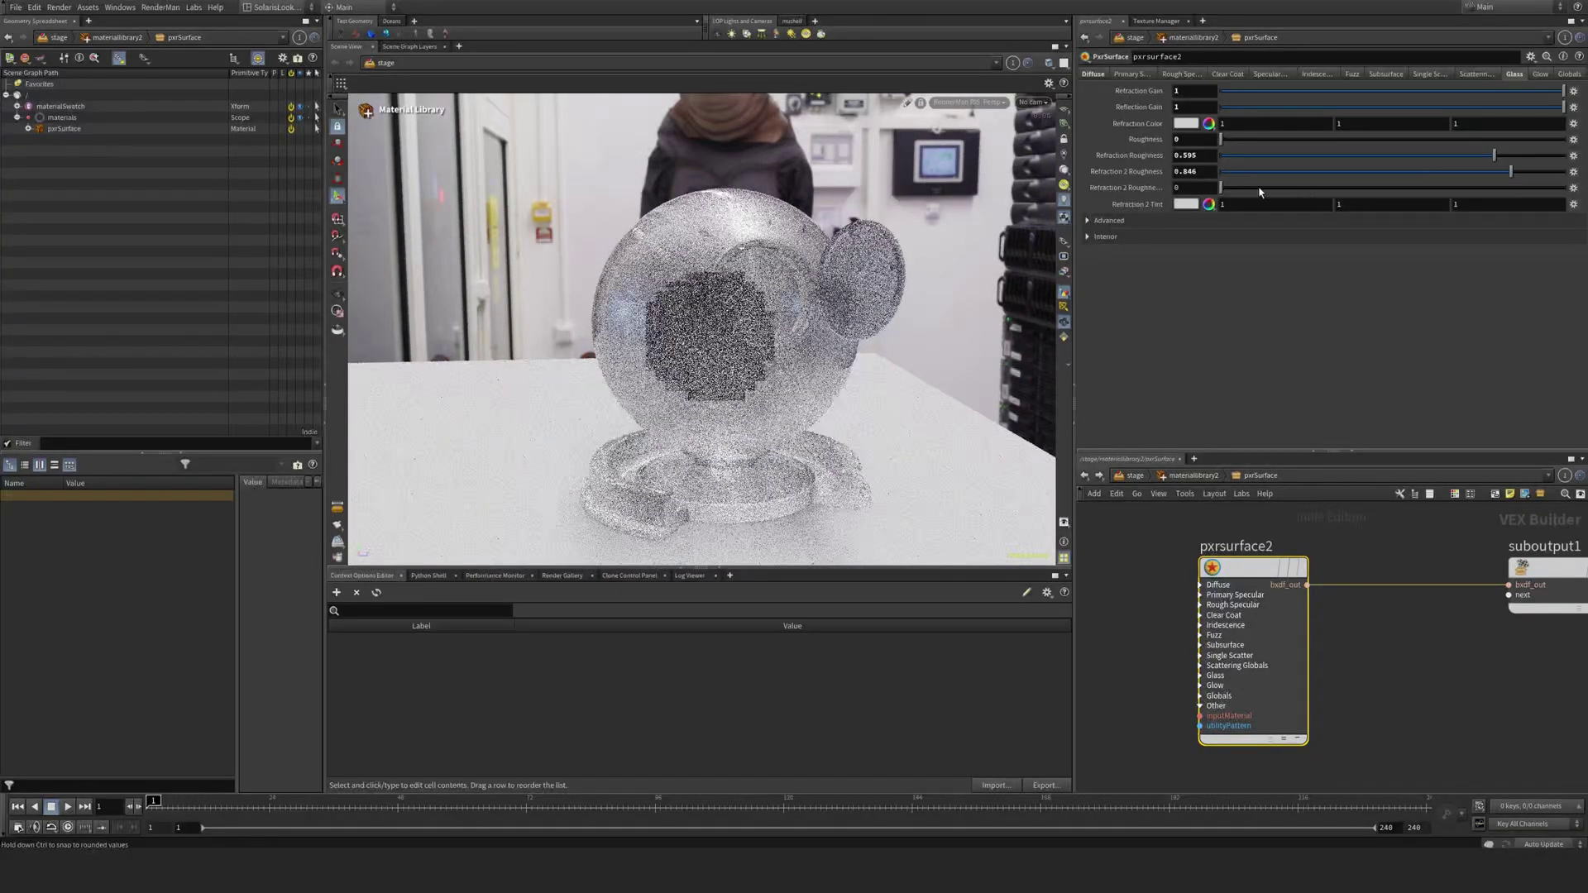
pyautogui.moveTo(1260, 188); pyautogui.dragTo(1313, 188)
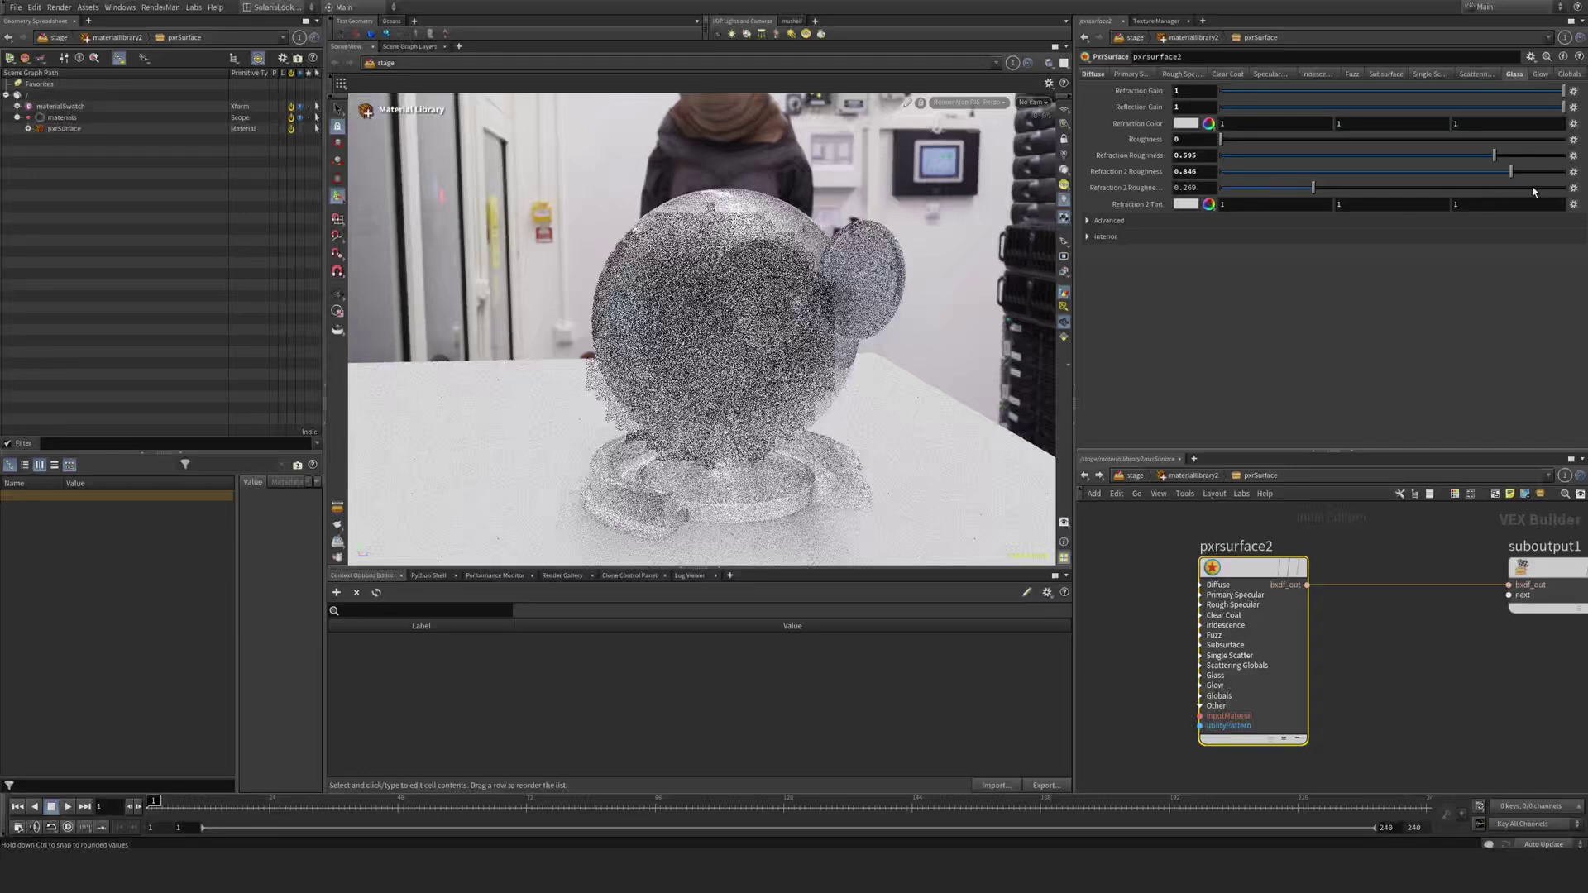
pyautogui.click(1187, 204)
pyautogui.moveTo(1193, 188); pyautogui.dragTo(1324, 201)
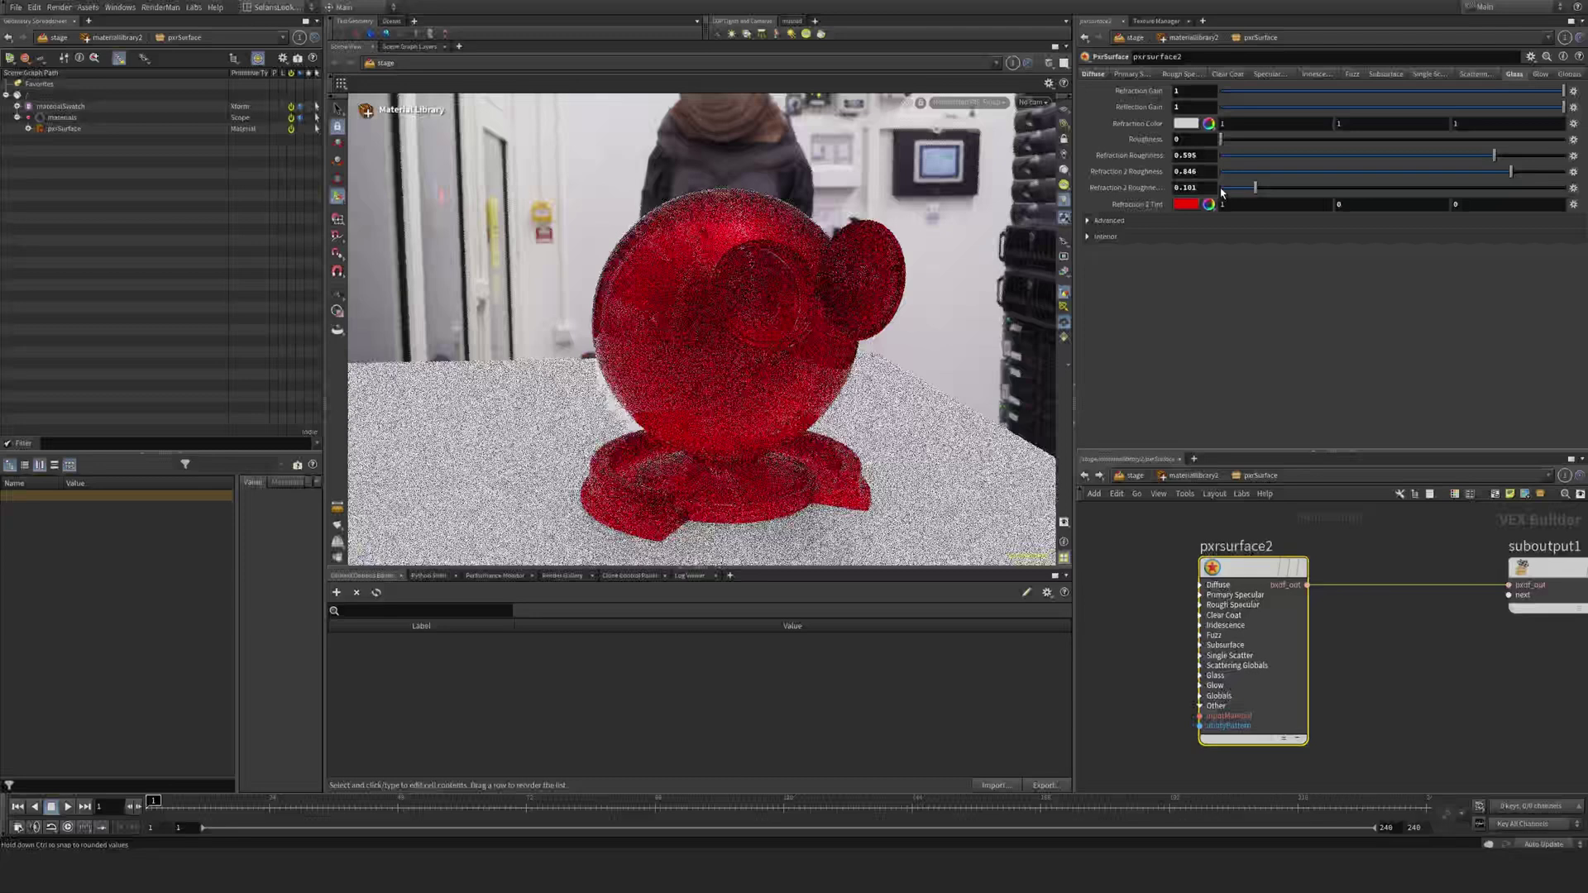
# Try second-layer roughness values 0, 0.439, 1 and 0.801, then reset Refraction 2 Roughness to 0
pyautogui.click(1222, 189)
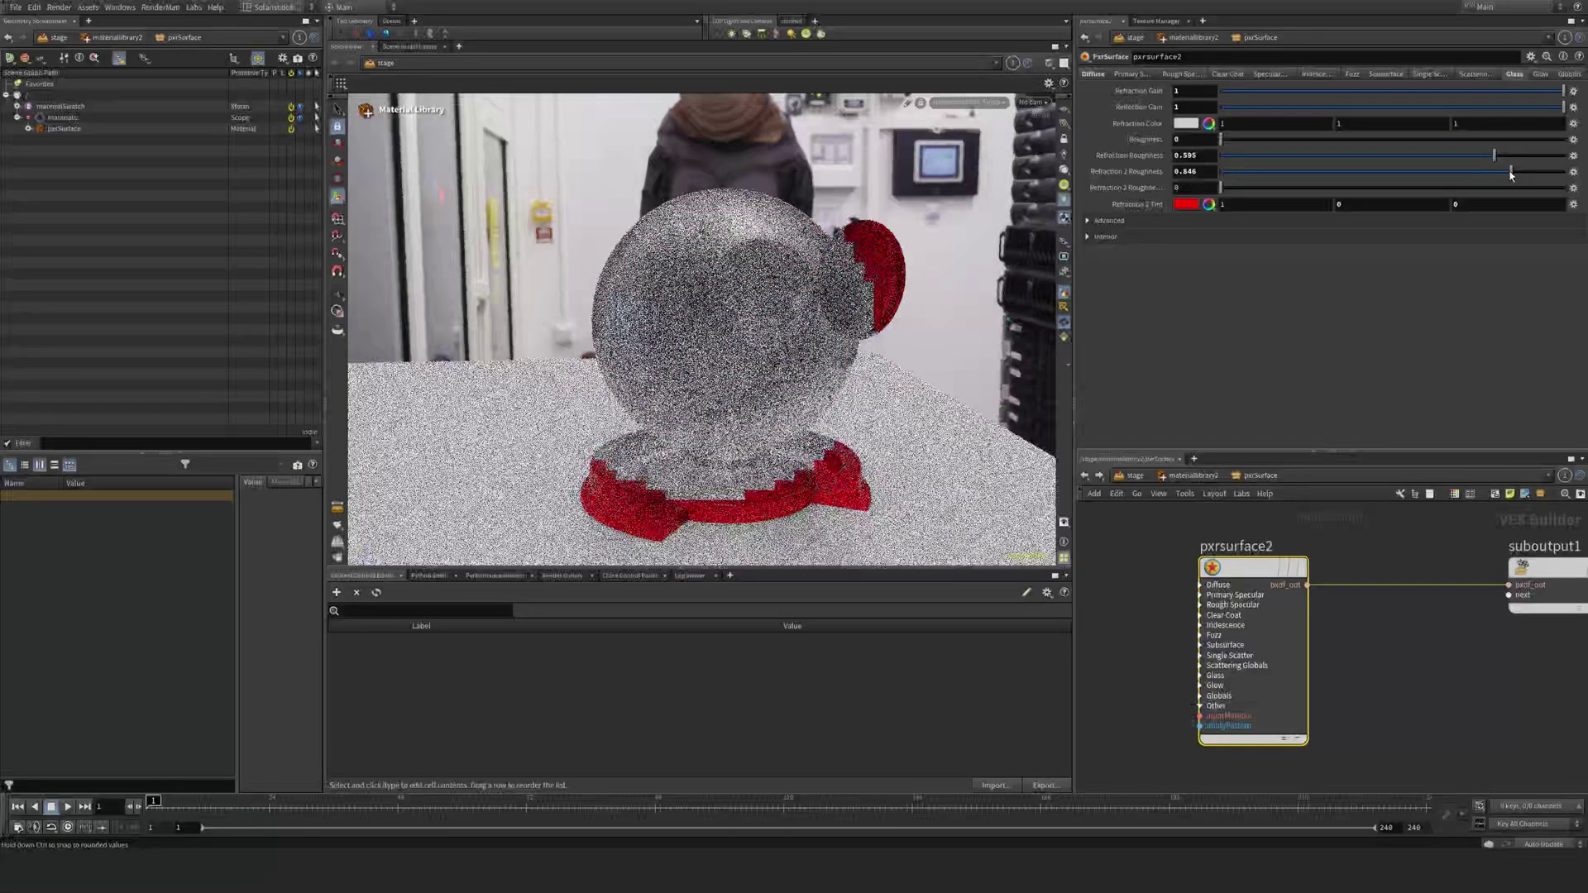
pyautogui.moveTo(1510, 174); pyautogui.dragTo(1358, 174)
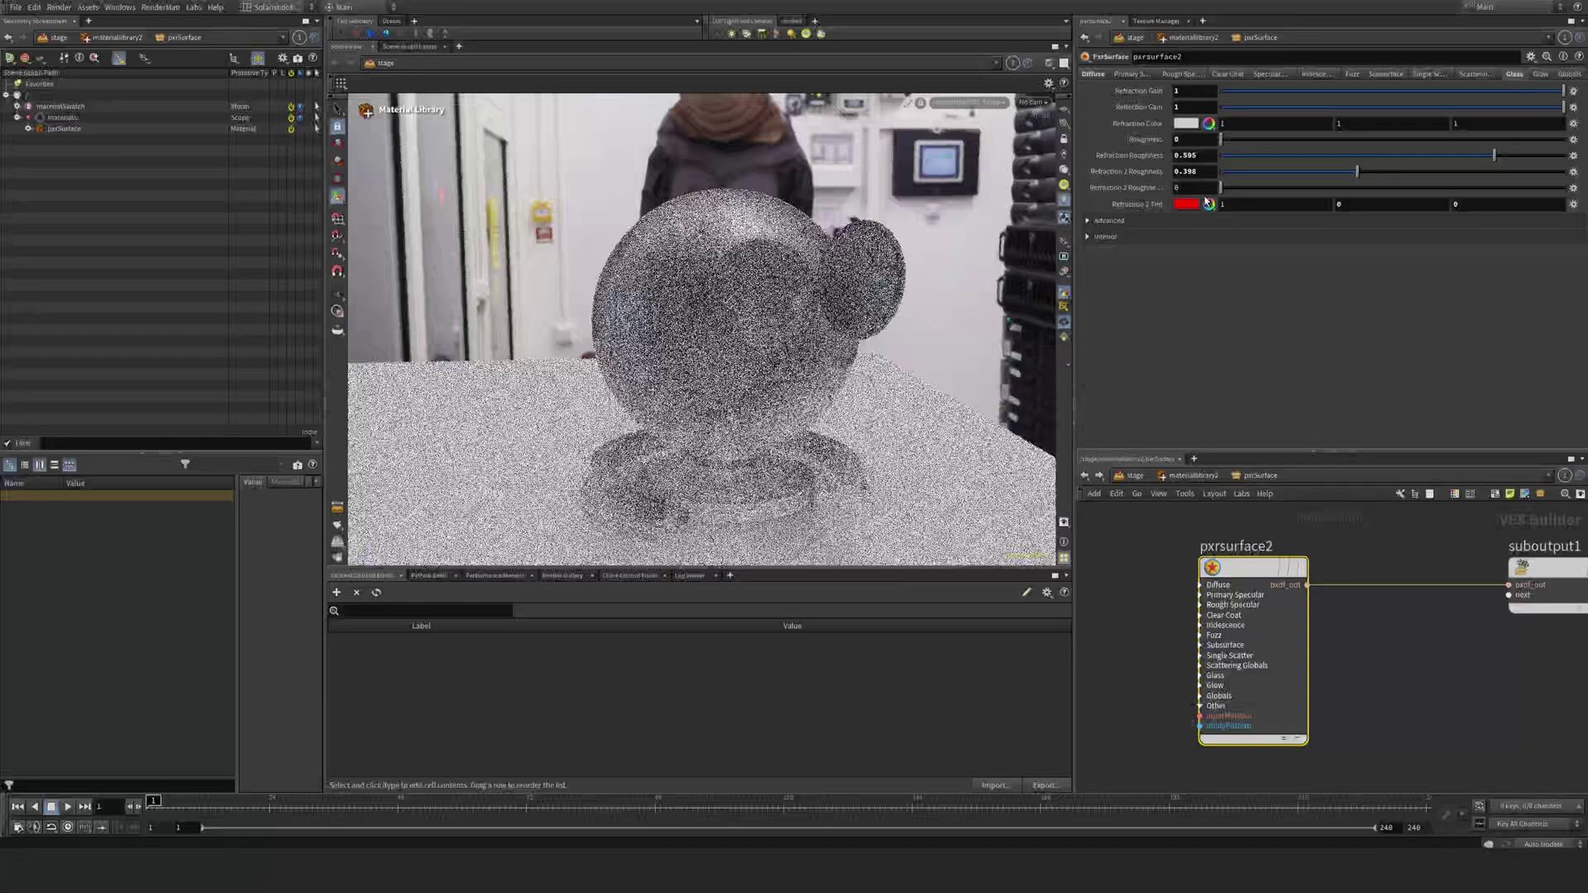
pyautogui.keyDown('ctrl'); pyautogui.middleClick(1196, 189); pyautogui.keyUp('ctrl')
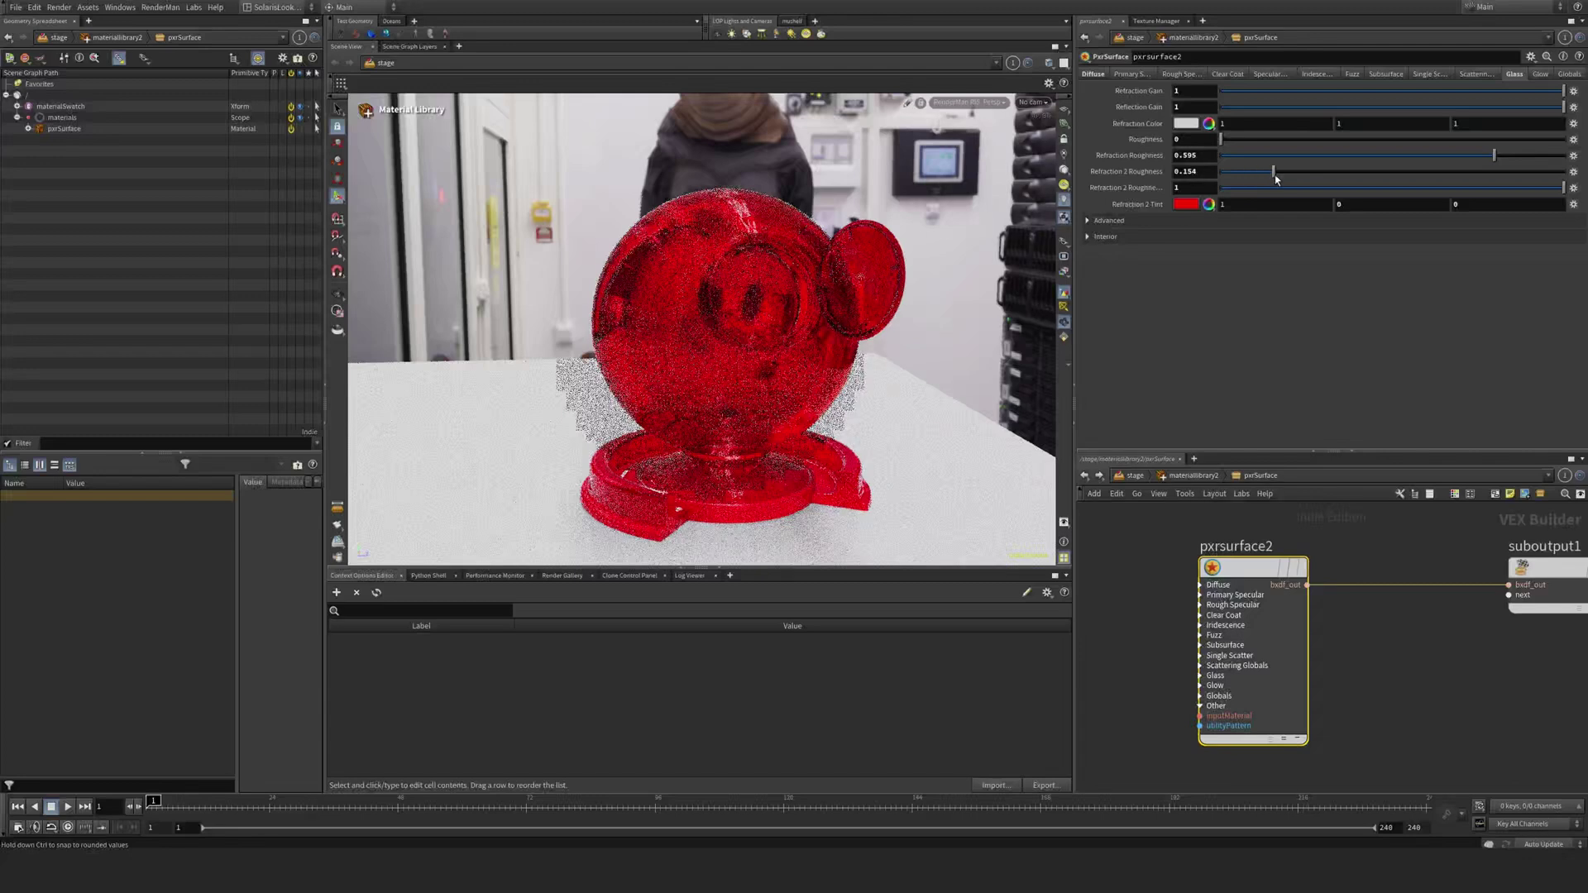
pyautogui.moveTo(1548, 197); pyautogui.dragTo(1429, 191)
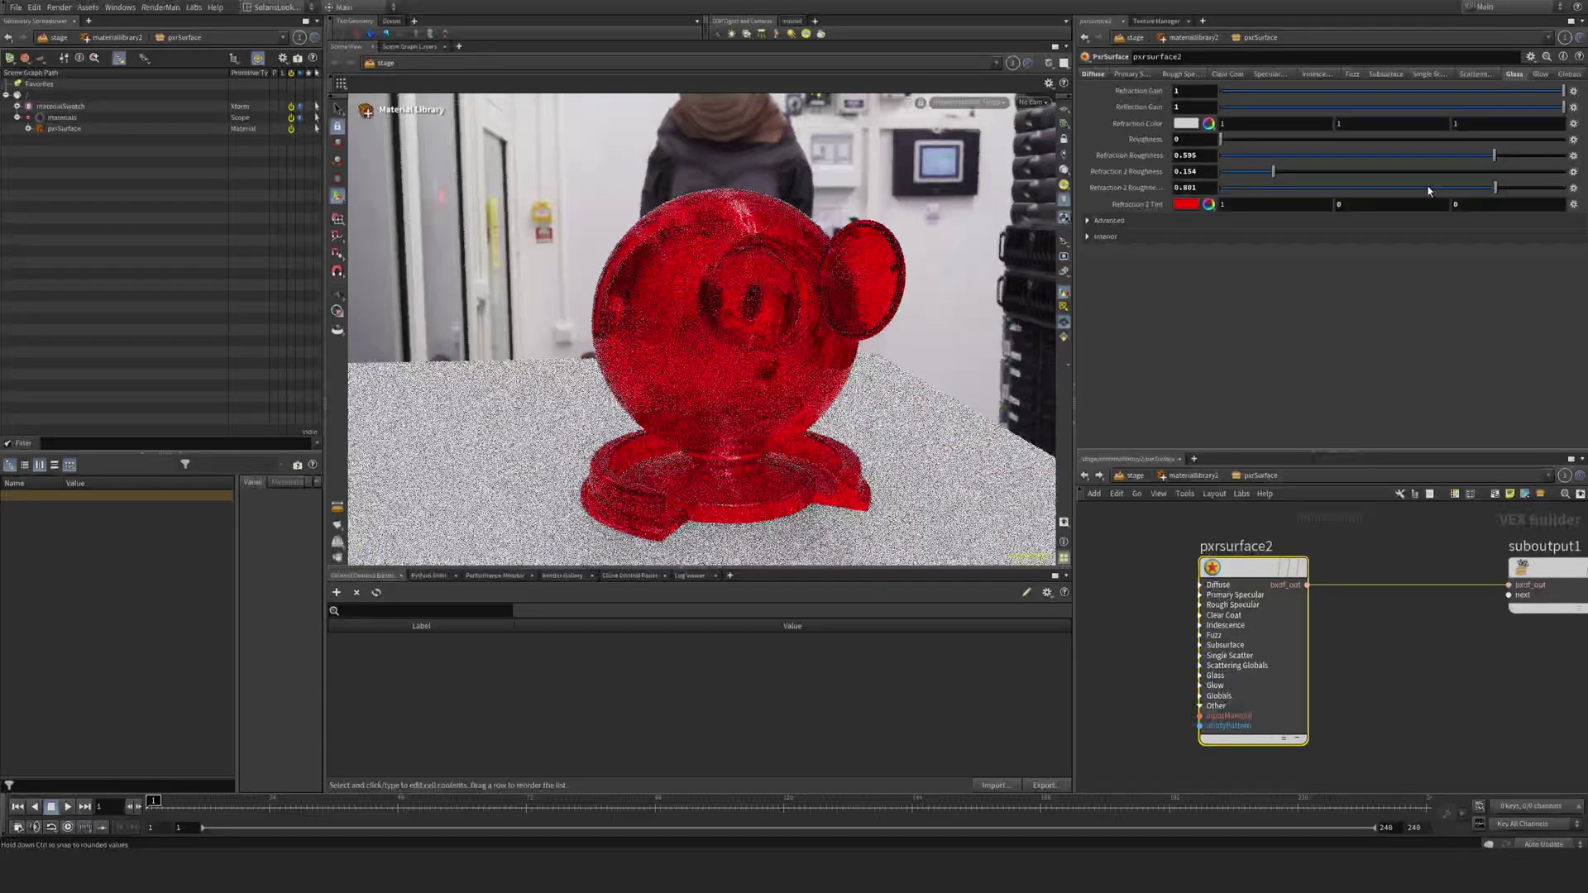
pyautogui.moveTo(1228, 191); pyautogui.dragTo(1201, 192)
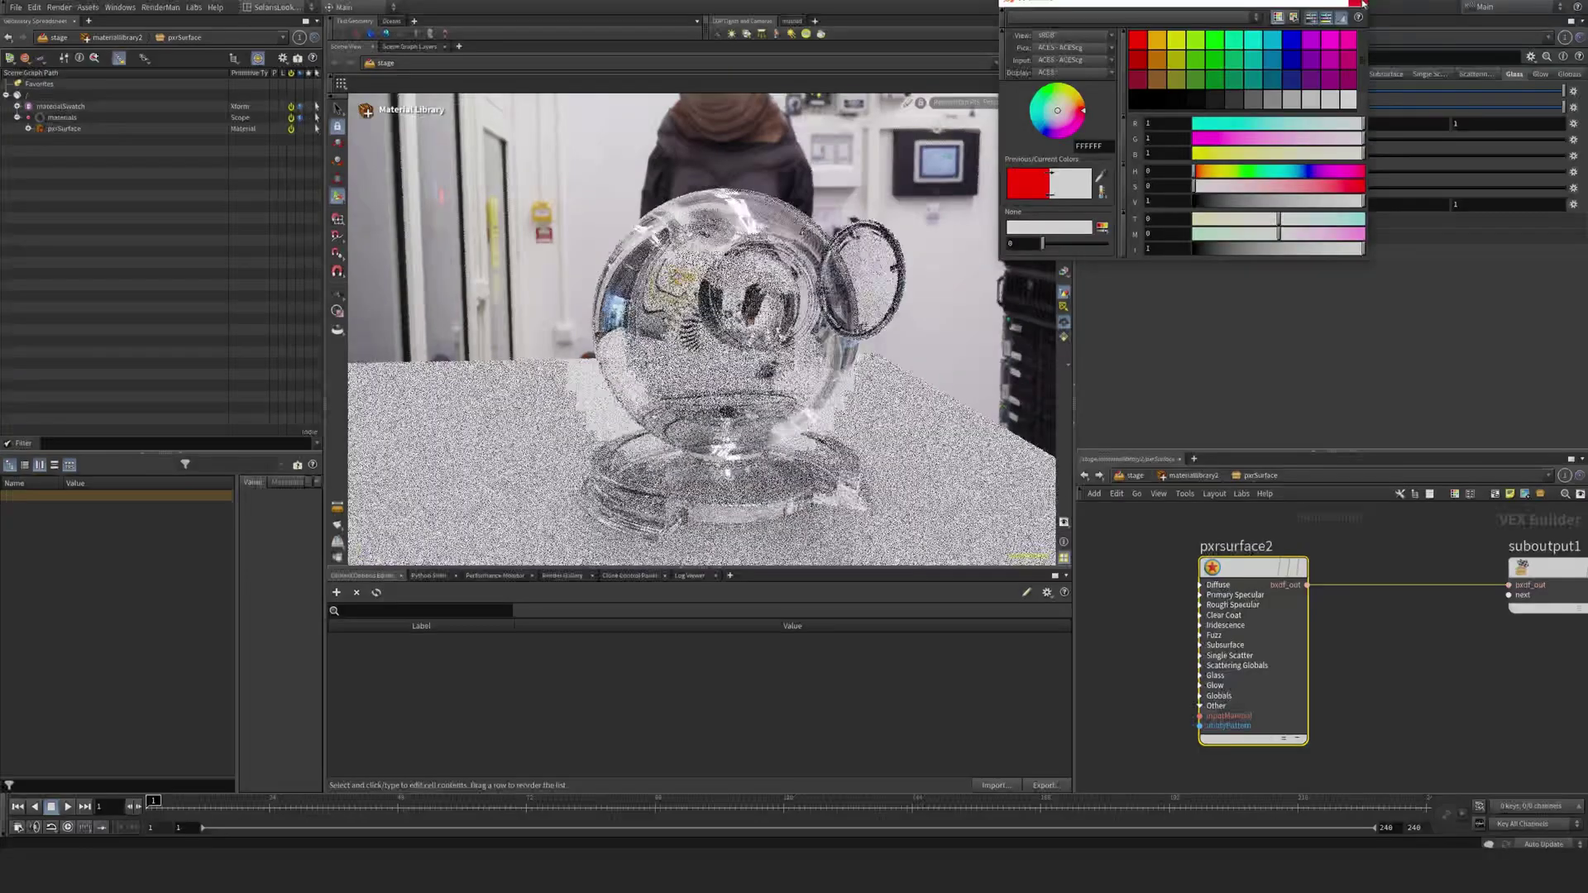
# Close the colour picker window and unfold the Glass tab's Advanced folder
pyautogui.click(1362, 3)
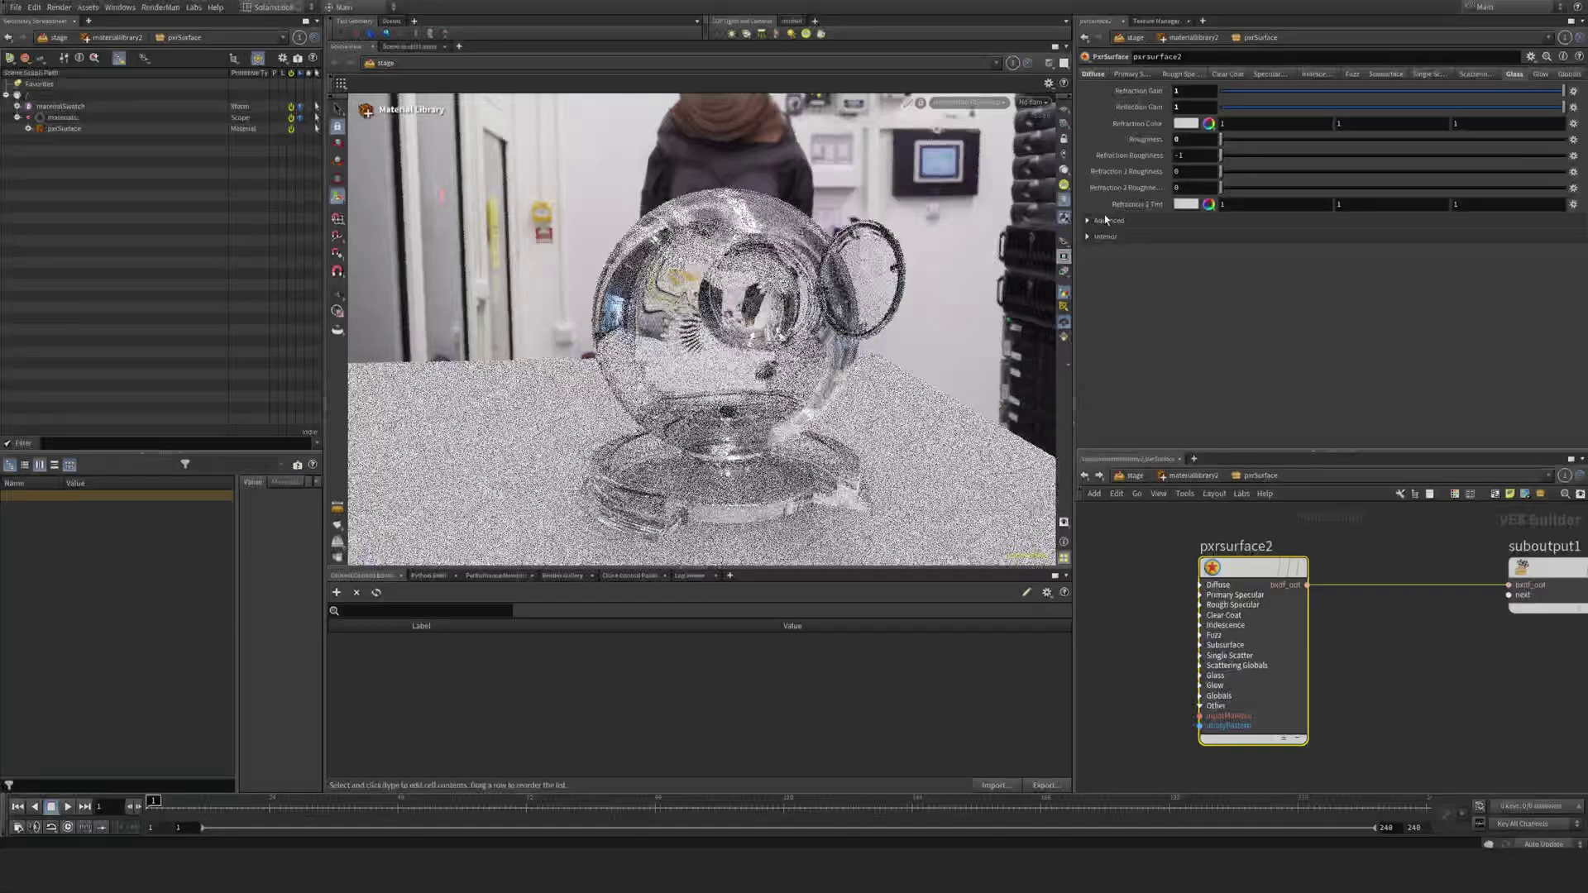
pyautogui.click(1164, 220)
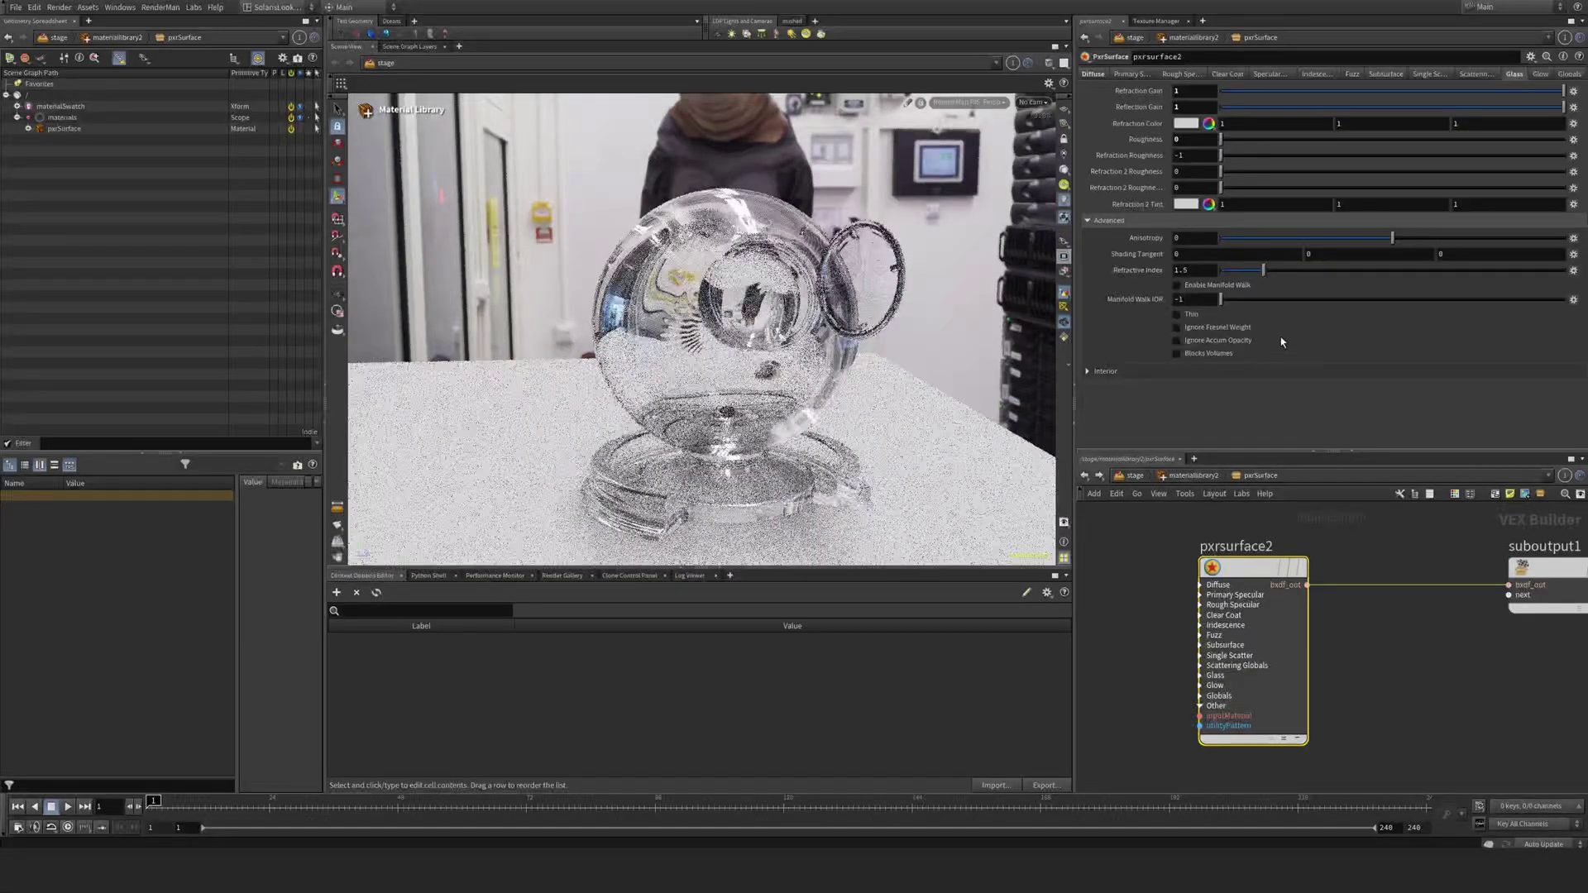